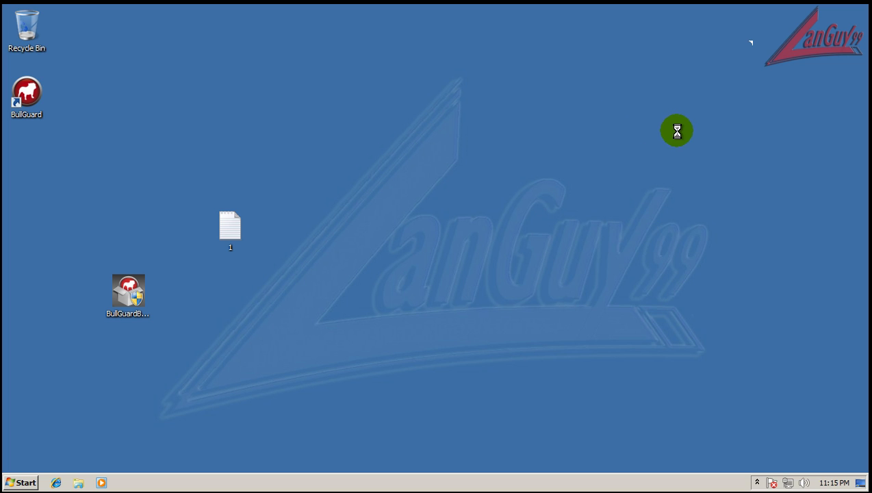
Refresh the desktop and line up the BullGuardBeta91 installer and file 1 under the BullGuard shortcut.
right_click(676, 131)
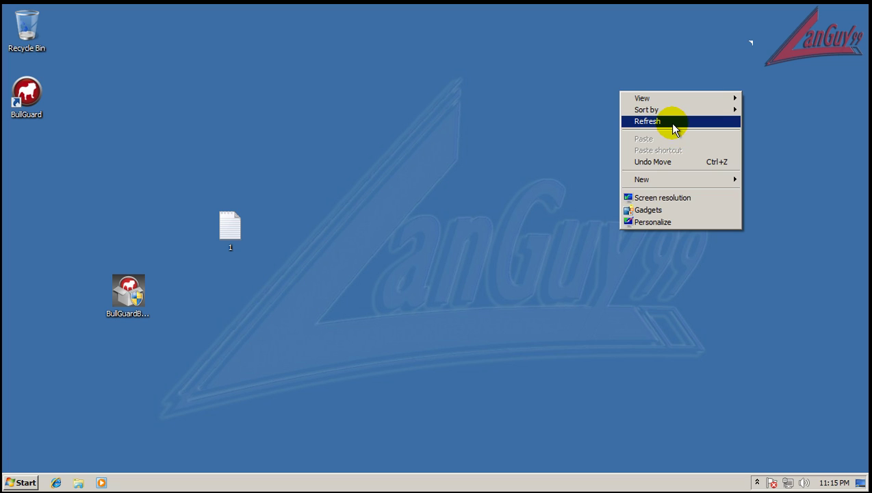
left_click(674, 129)
left_click_drag(129, 293, 41, 159)
left_click_drag(232, 225, 24, 214)
left_click(187, 134)
left_click(32, 160)
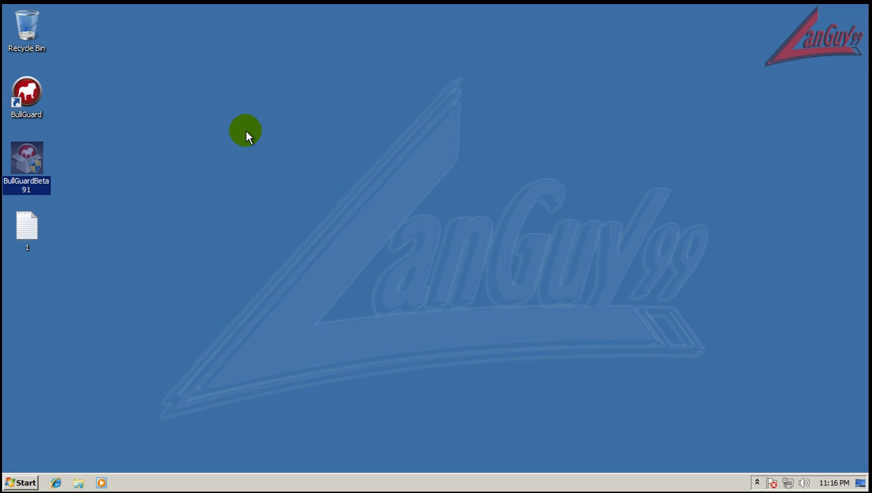
double_click(31, 192)
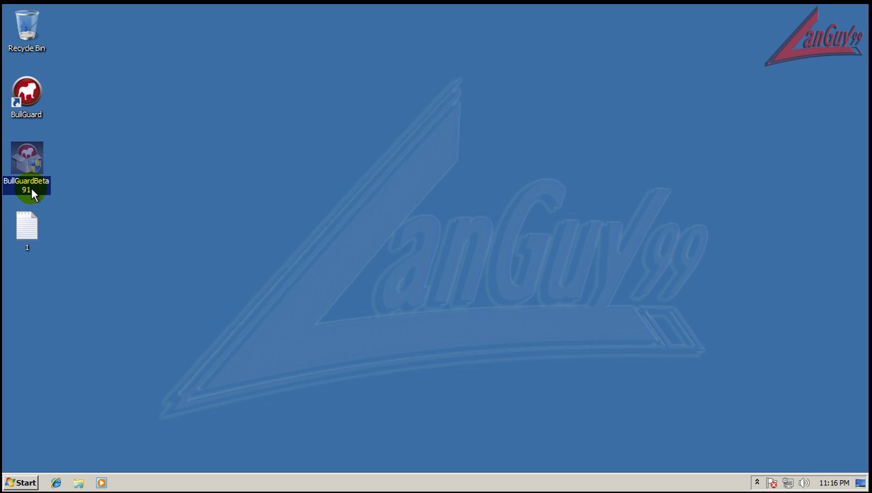
left_click(161, 166)
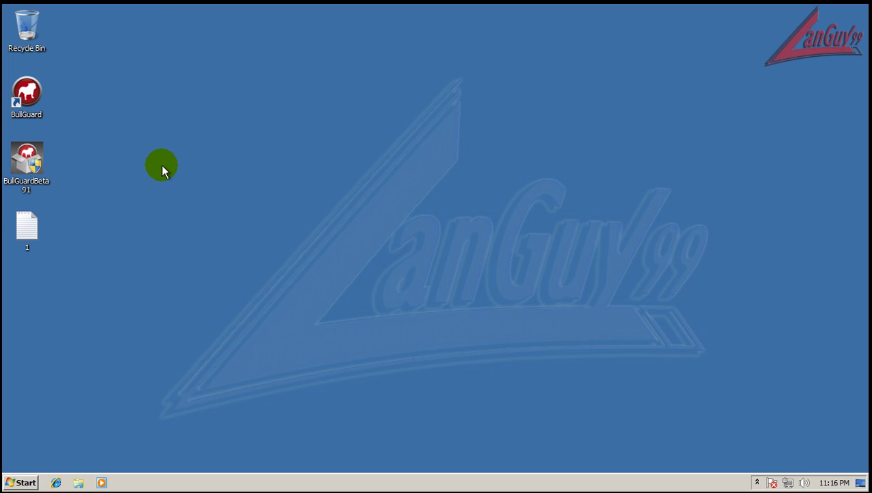
Check BullGuard for updates from the tray icon and confirm the latest are installed.
right_click(757, 483)
left_click(757, 482)
left_click(757, 482)
right_click(745, 430)
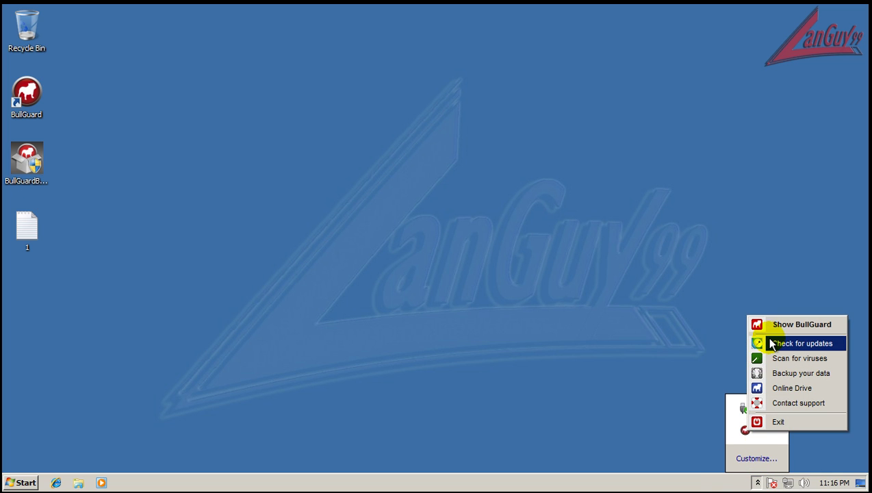
left_click(772, 344)
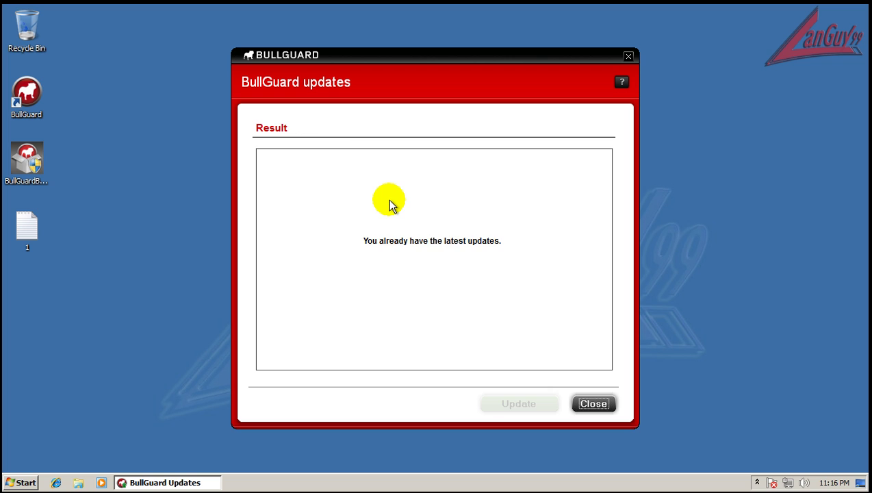
left_click(592, 403)
Start BullGuard's Contact support guide from the tray menu, then cancel it.
left_click(757, 483)
right_click(745, 431)
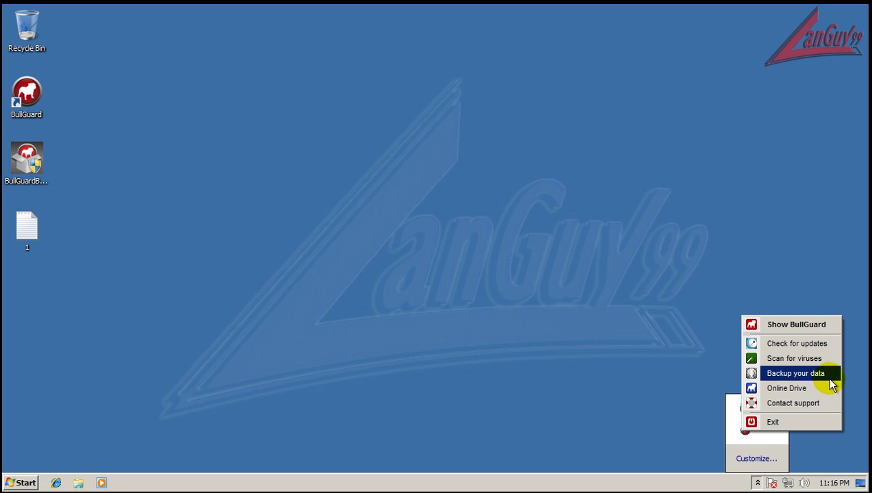
left_click(825, 403)
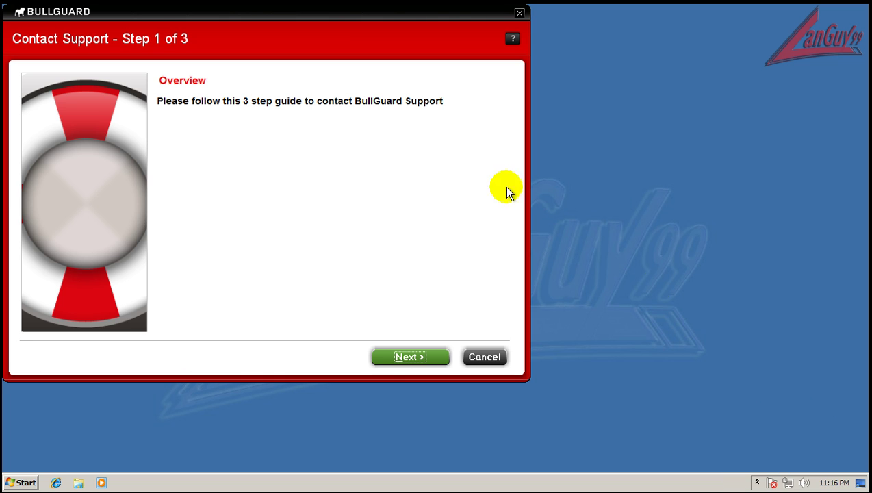
left_click(485, 357)
Open BullGuard's main window and review the Antivirus real-time, Infections and Advanced settings.
left_click(757, 482)
left_click(745, 431)
left_click(351, 370)
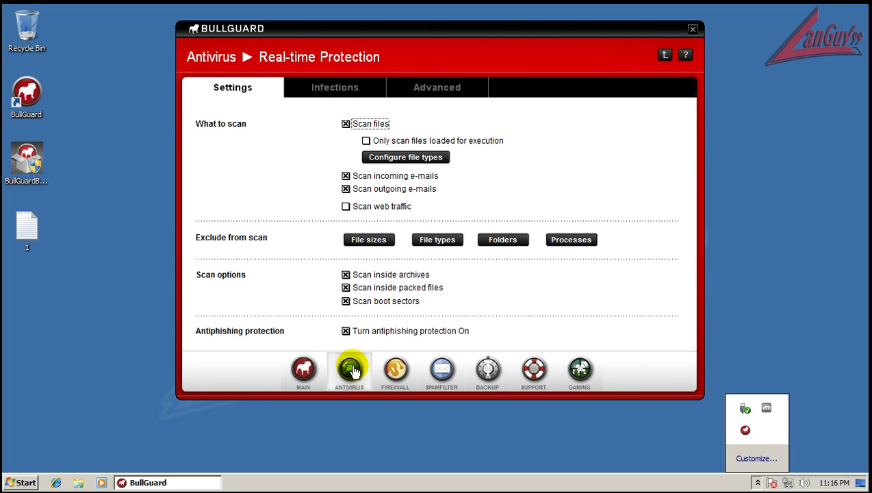
left_click(345, 97)
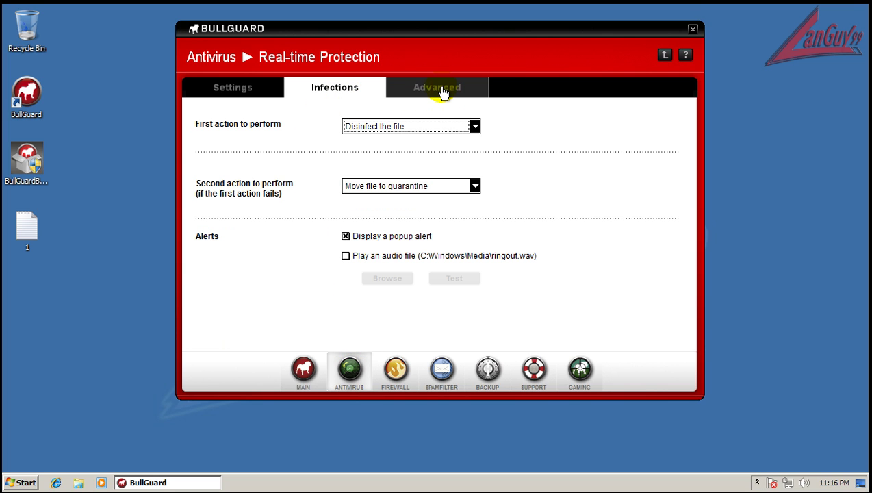
left_click(441, 89)
Browse the Firewall, Spamfilter, Backup, Support and Gaming pages.
left_click(396, 370)
left_click(442, 369)
left_click(487, 370)
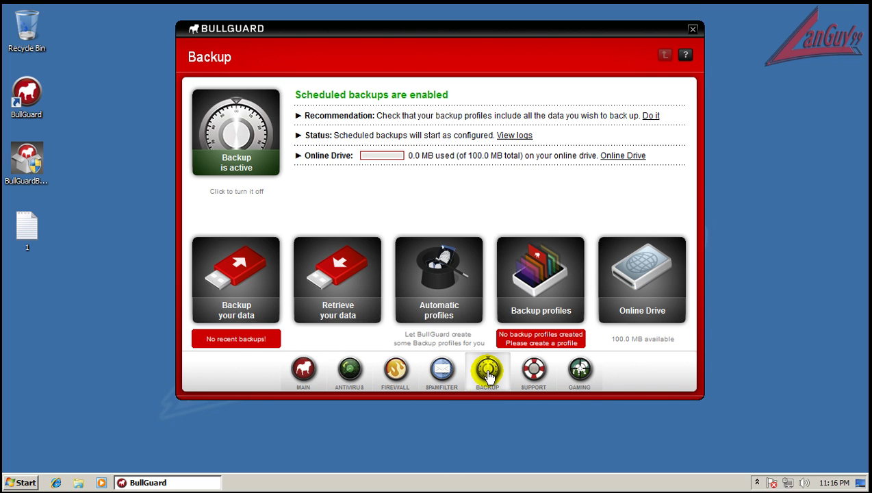
left_click(535, 371)
left_click(579, 369)
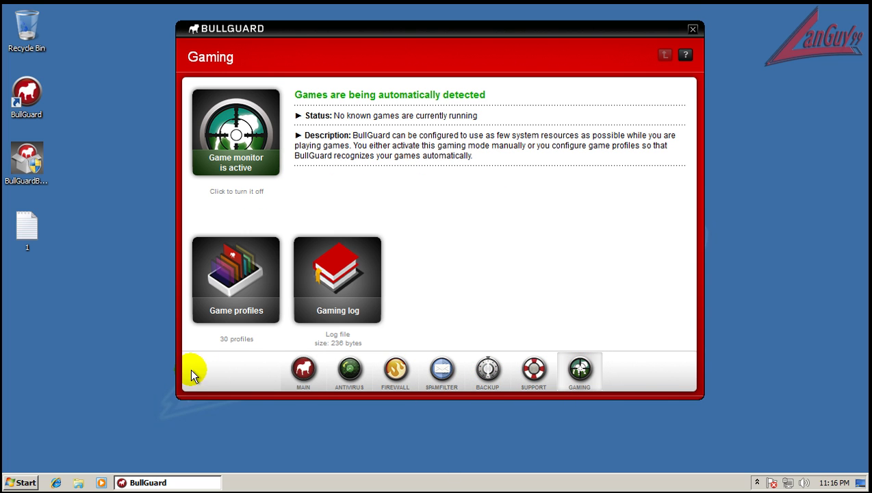
Close BullGuard, place the Notepad URL list lower left and Internet Explorer upper right.
left_click(693, 28)
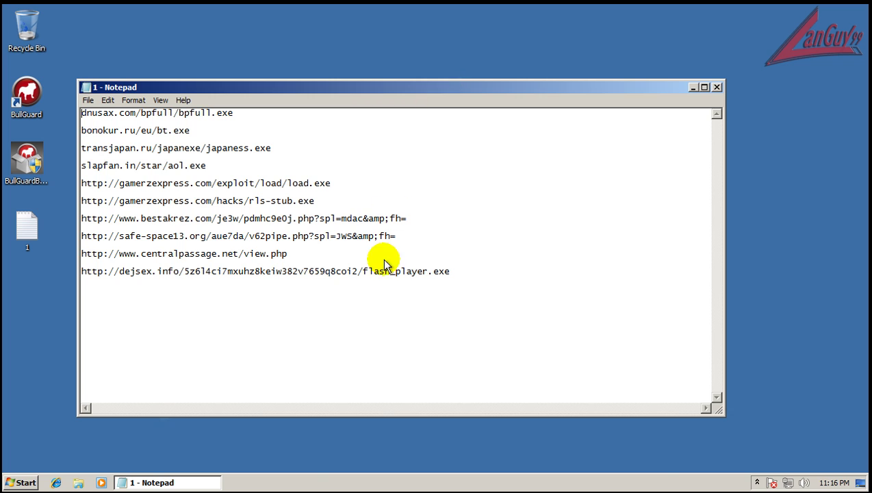
mouse_move(385, 265)
left_mouse_down()
mouse_move(380, 247)
mouse_move(380, 270)
left_mouse_up()
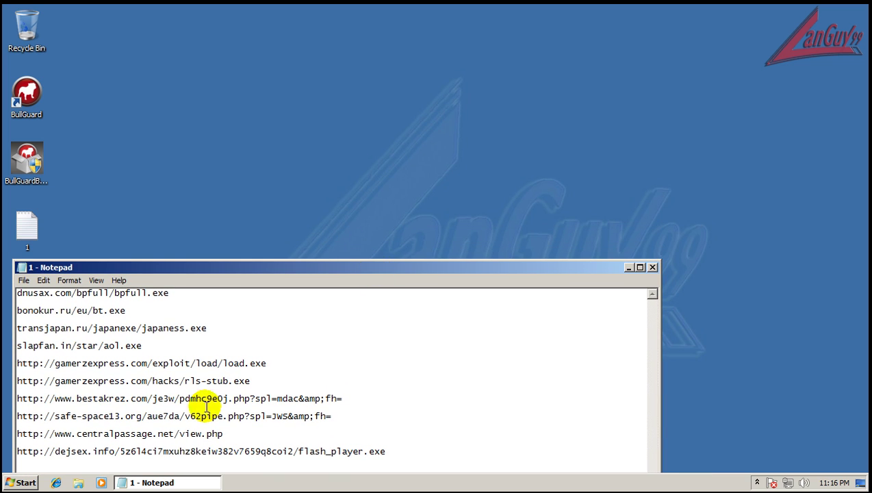
left_click(56, 483)
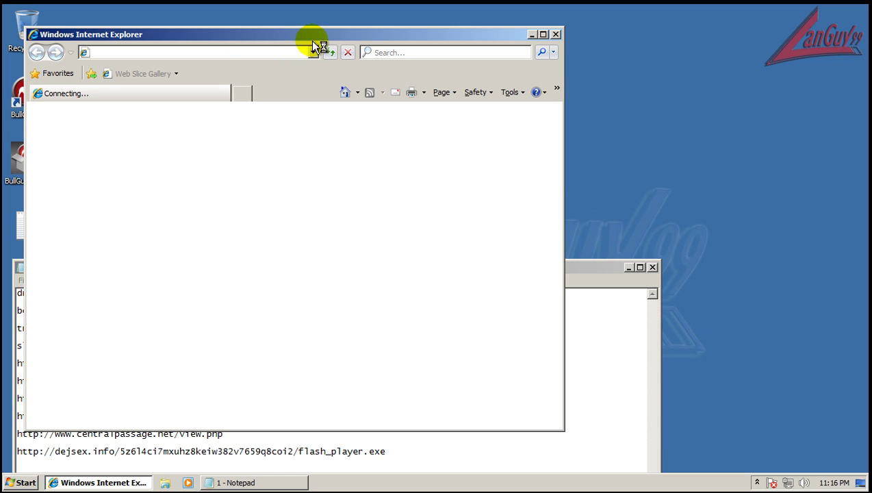
left_click_drag(310, 30, 575, 5)
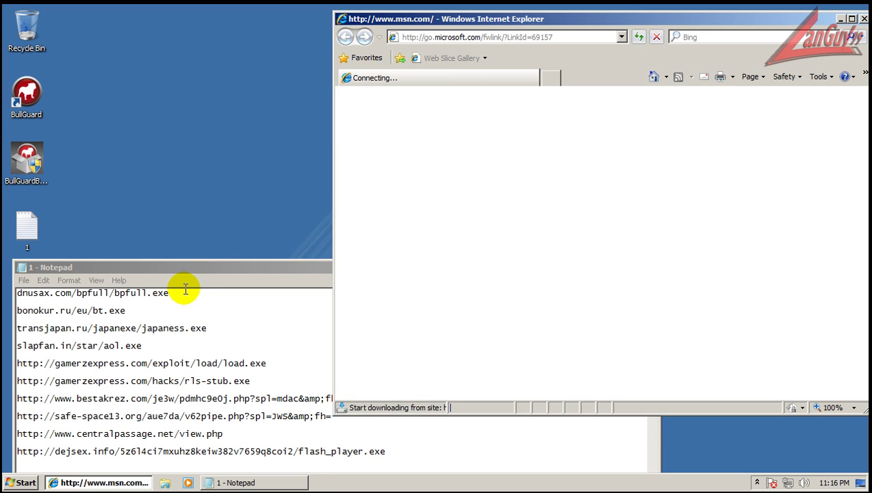
Select the first URL, dnusax.com/bpfull/bpfull.exe, and the browser address, postponing the IE8 setup.
left_click_drag(185, 292, 3, 294)
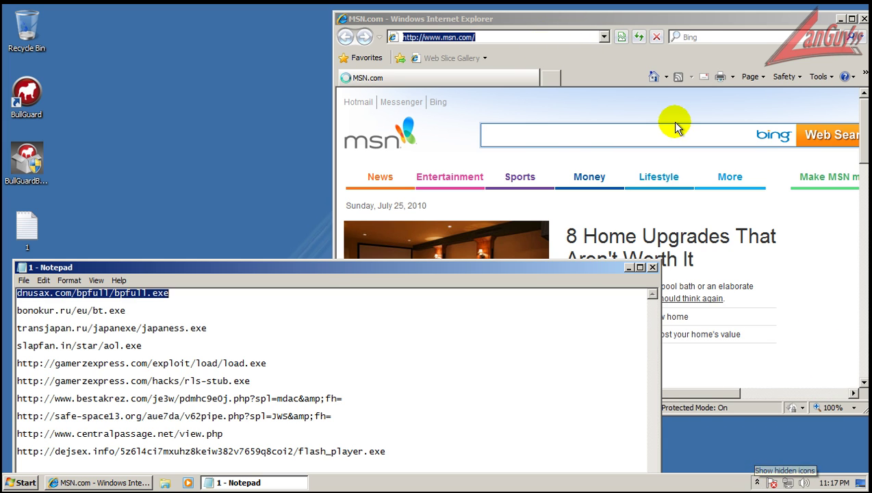
left_click(571, 39)
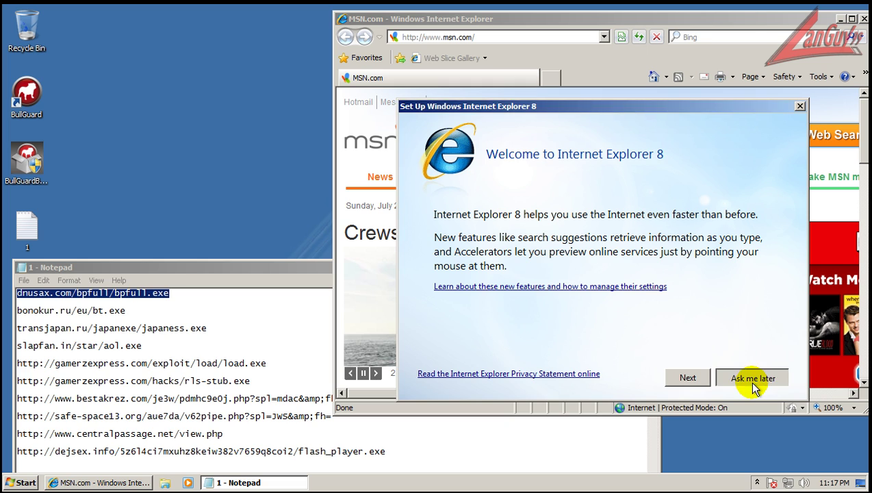
left_click(753, 381)
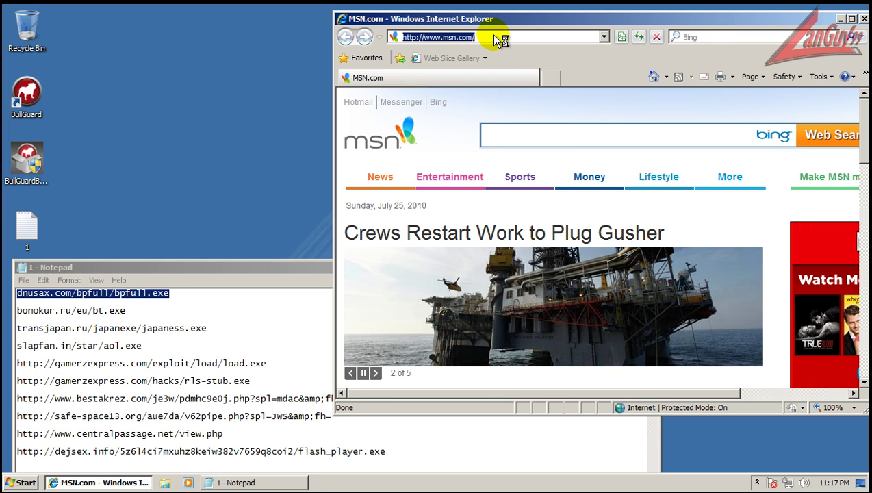
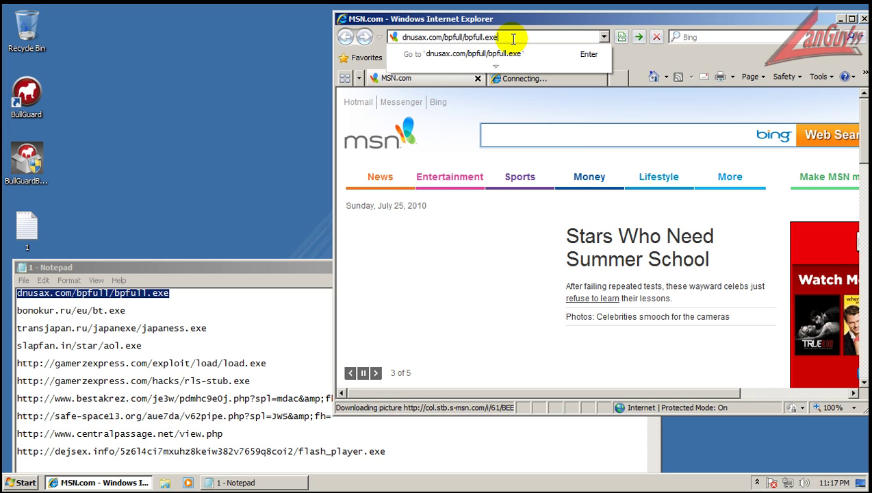
Load the dnusax.com bpfull.exe address and choose Run in the download security warning.
key("Return")
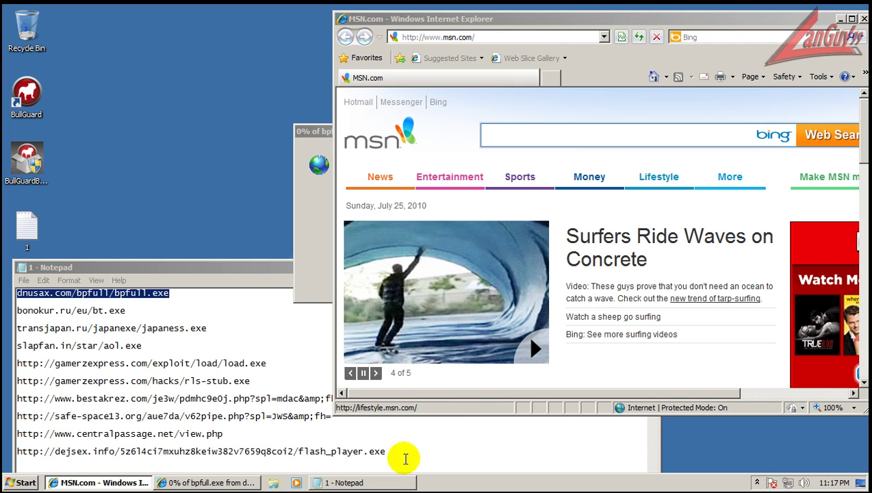
left_click(412, 252)
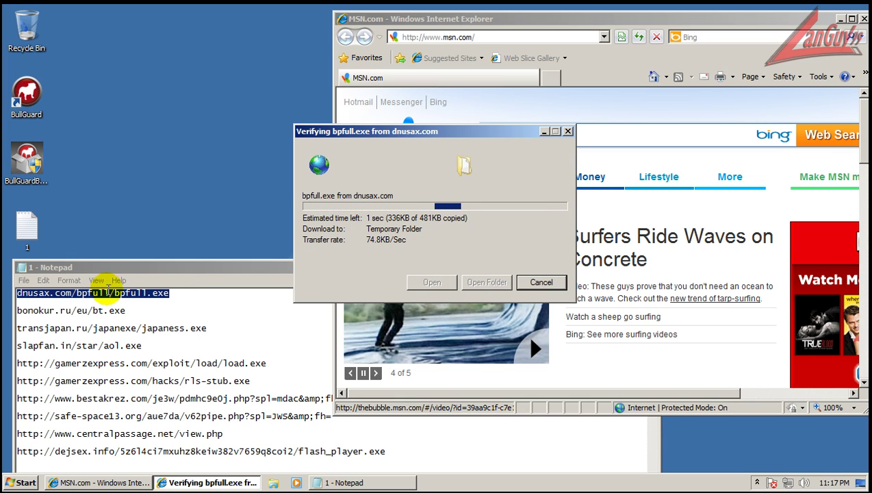
Select bonokur.ru/eu/bt.exe in Notepad, then approve the User Account Control request for bpfull[1].exe.
left_click(125, 314)
left_click_drag(125, 314, 12, 311)
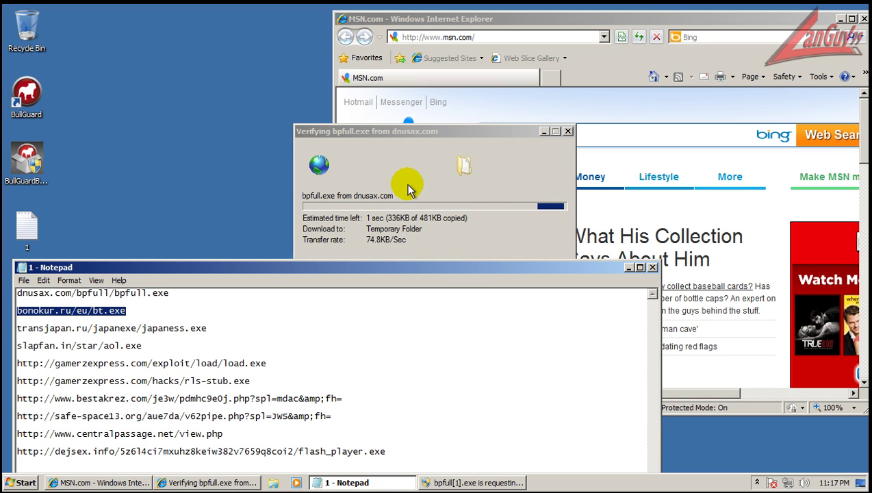
left_click(564, 36)
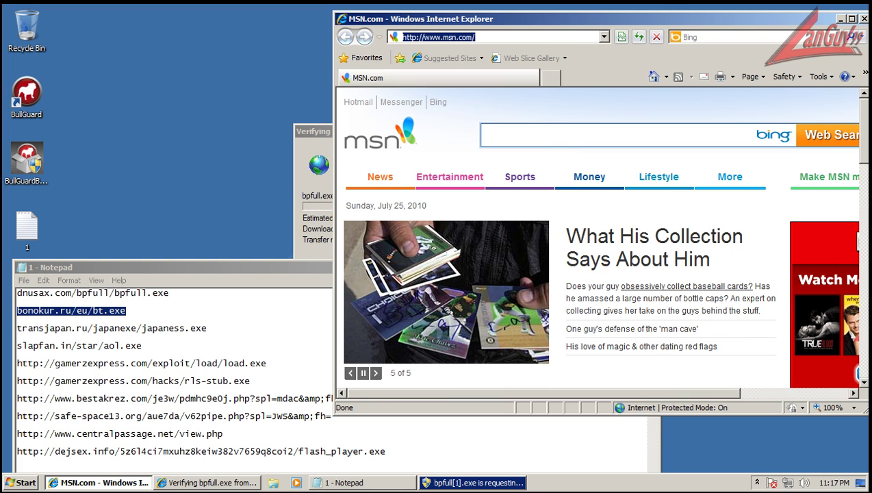
left_click(474, 482)
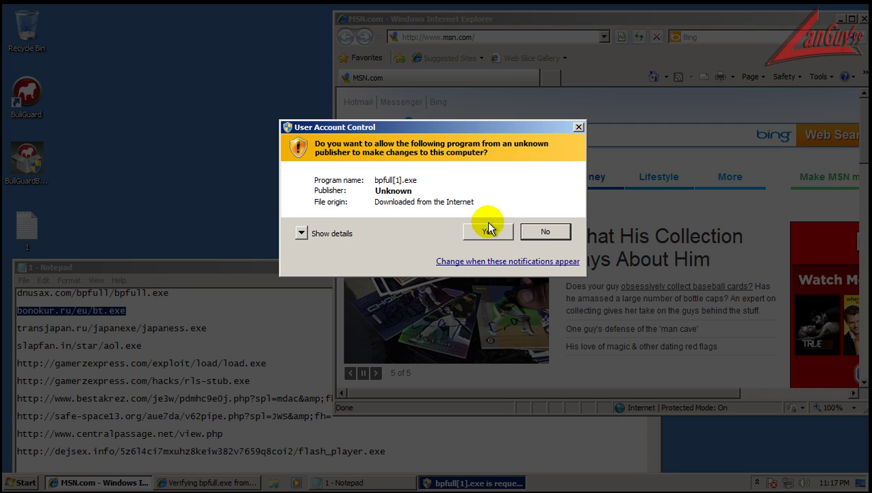
left_click(493, 228)
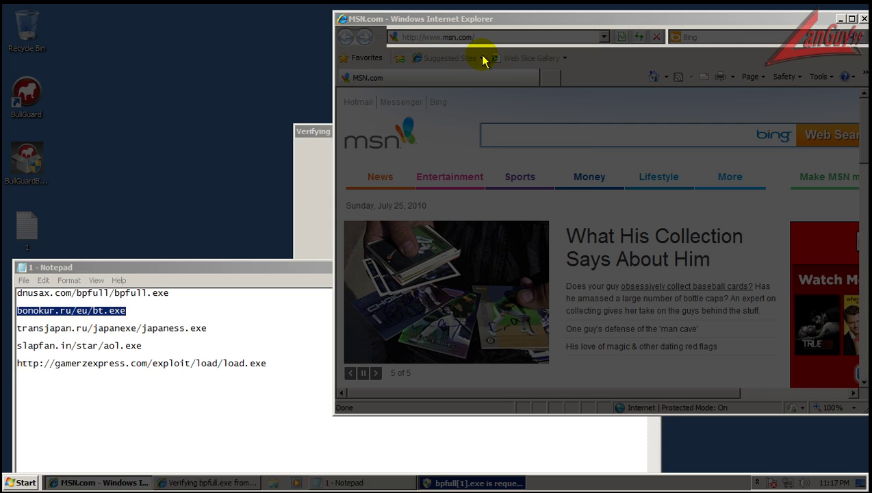
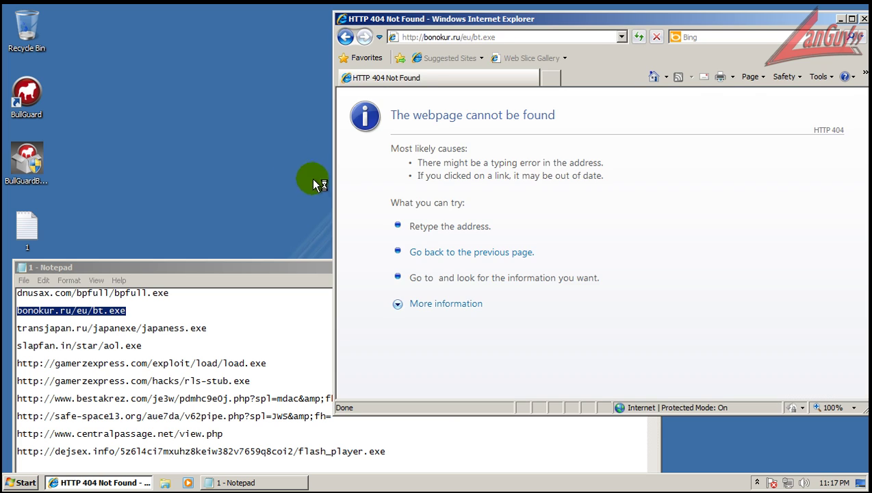
Load the transjapan.ru link, dismiss BullGuard's E4U.exe alert, and run japaness.exe.
left_click_drag(205, 327, 13, 322)
key("ctrl+c")
left_click(509, 34)
key("ctrl+v")
key("Return")
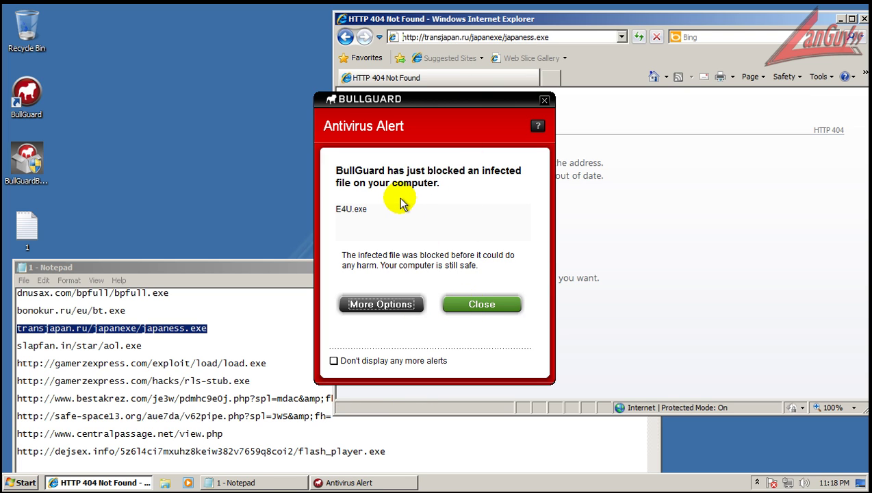
left_click(482, 305)
left_click(427, 253)
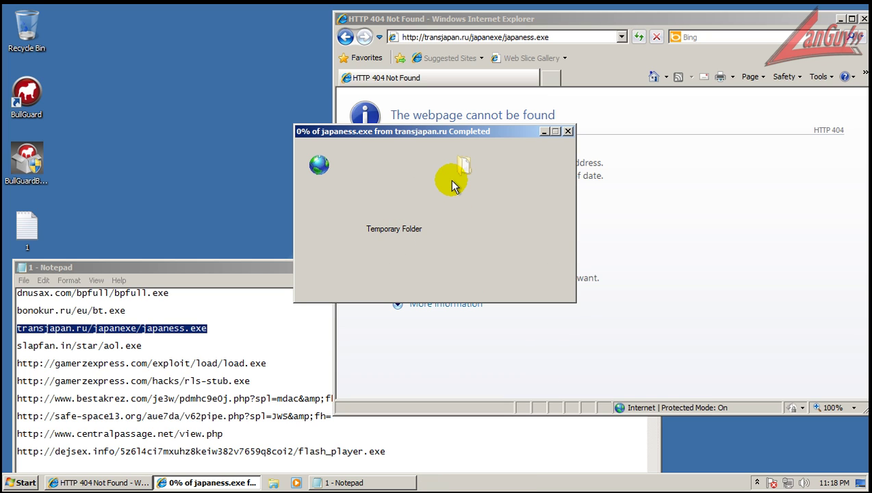
Dismiss the japaness[1].exe quarantine alert and load the slapfan.in aol.exe link.
left_click_drag(142, 345, 24, 347)
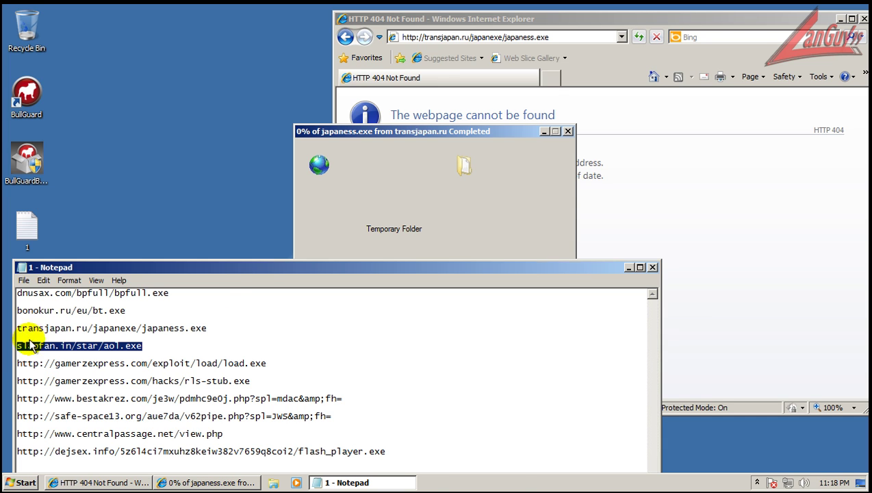
left_click(482, 306)
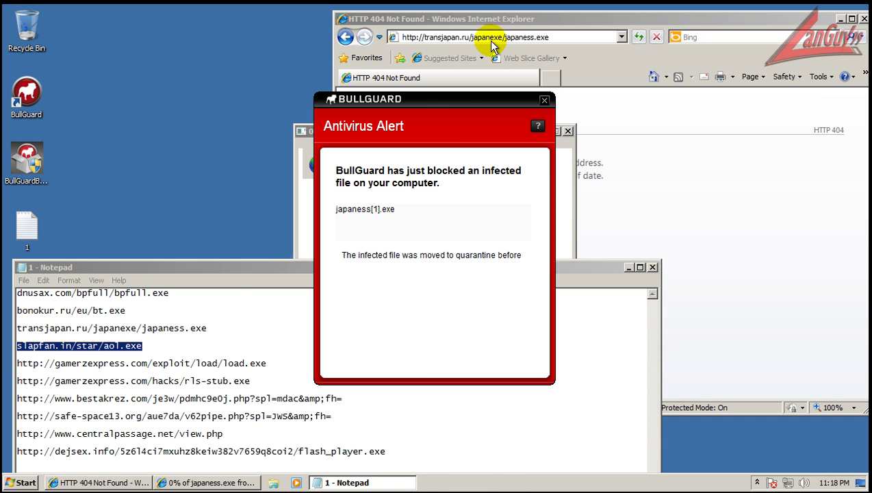
left_click(496, 338)
left_click(514, 29)
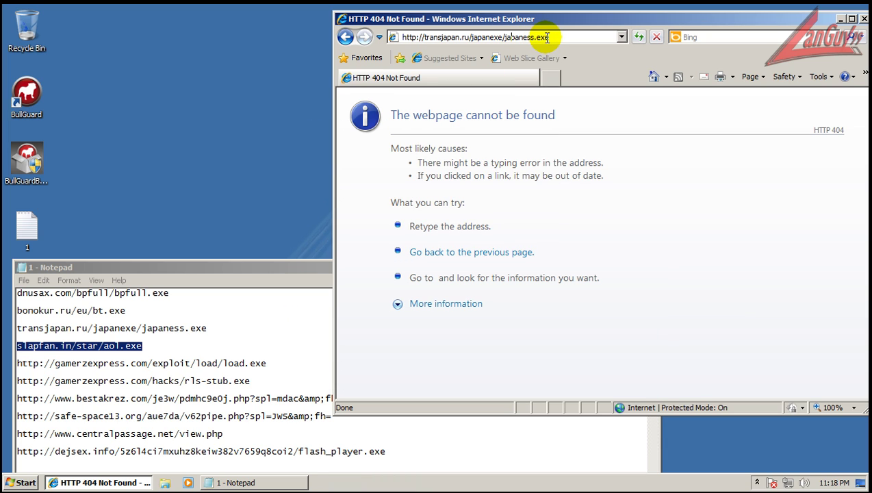
triple_click(543, 37)
type("slapfan.in/star/aol.exe")
key("Return")
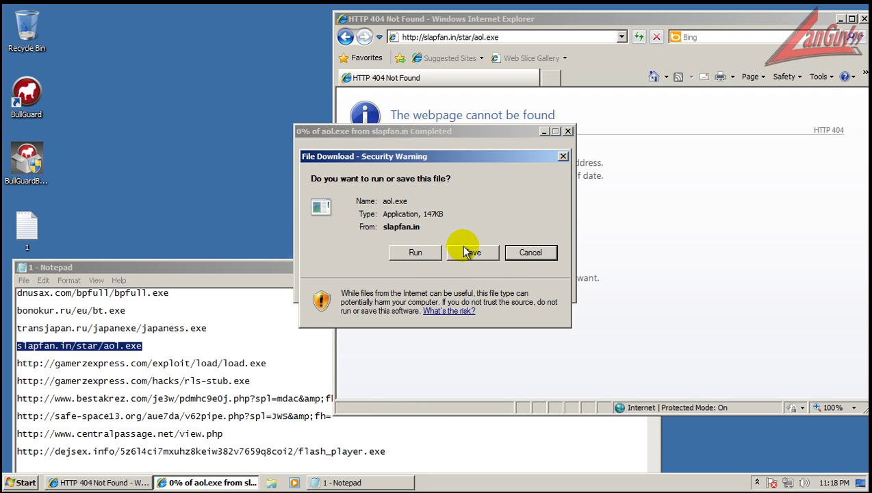
Run the slapfan.in aol.exe download and select the gamerzexpress load.exe link in the notes.
left_click(419, 258)
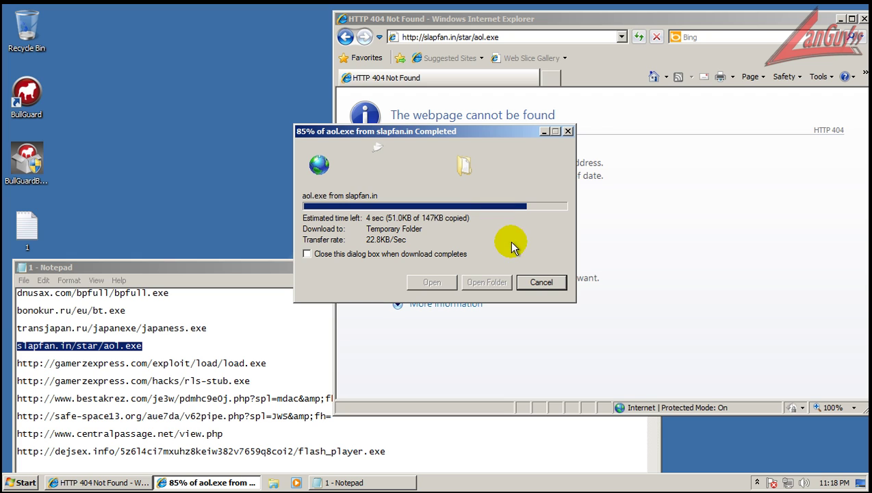
left_click_drag(278, 360, 16, 358)
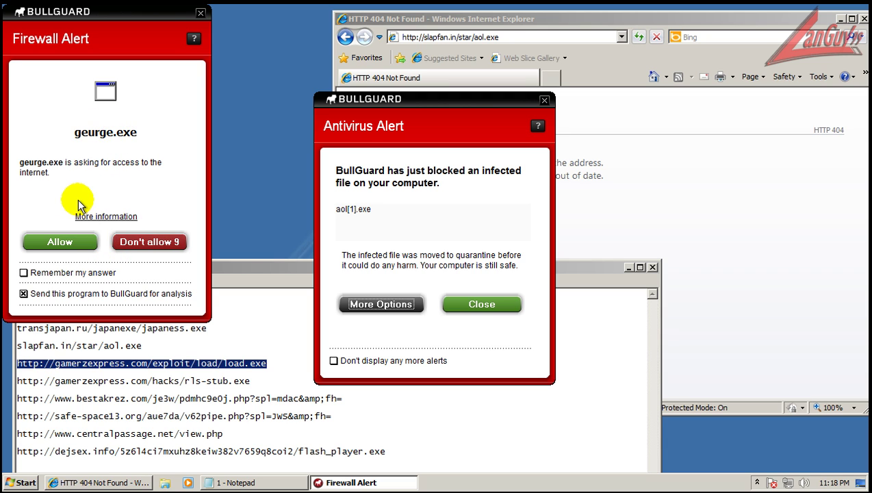
Allow geurge.exe internet access and rerun aol.exe twice, dismissing BullGuard's aol[2].exe alert.
left_click(78, 242)
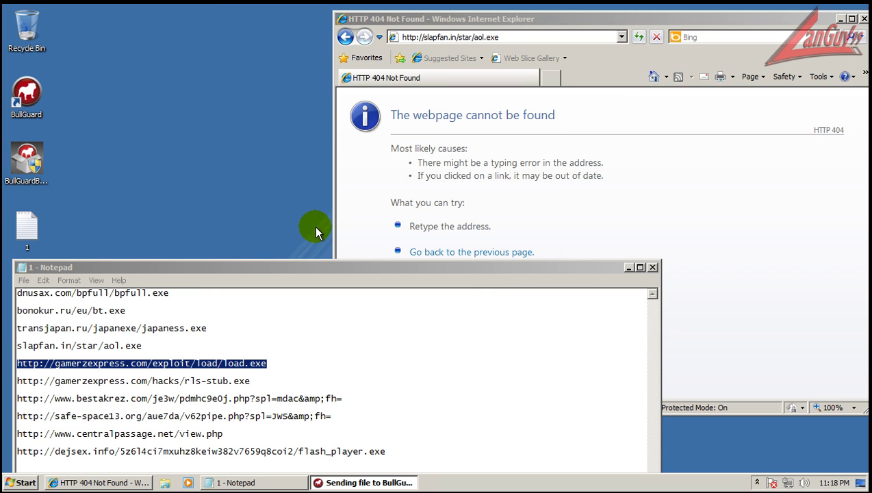
left_click(529, 40)
type("slapfan.in/star/aol.exe")
key("Return")
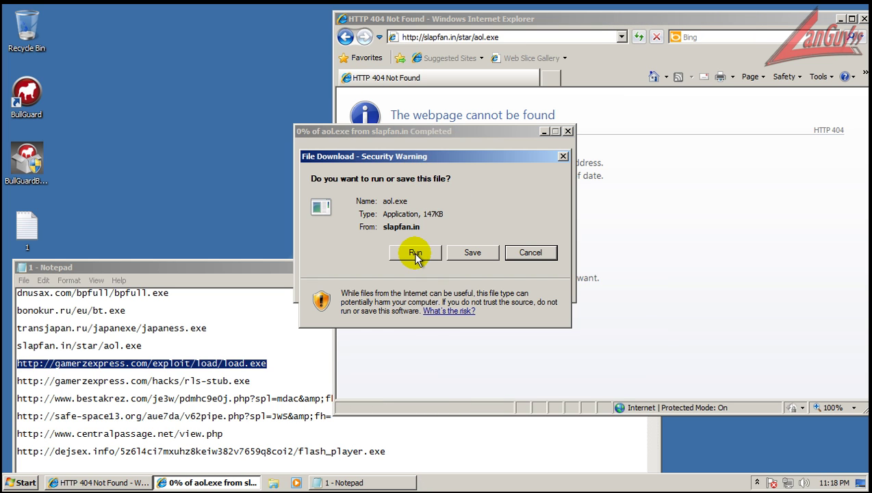
left_click(414, 255)
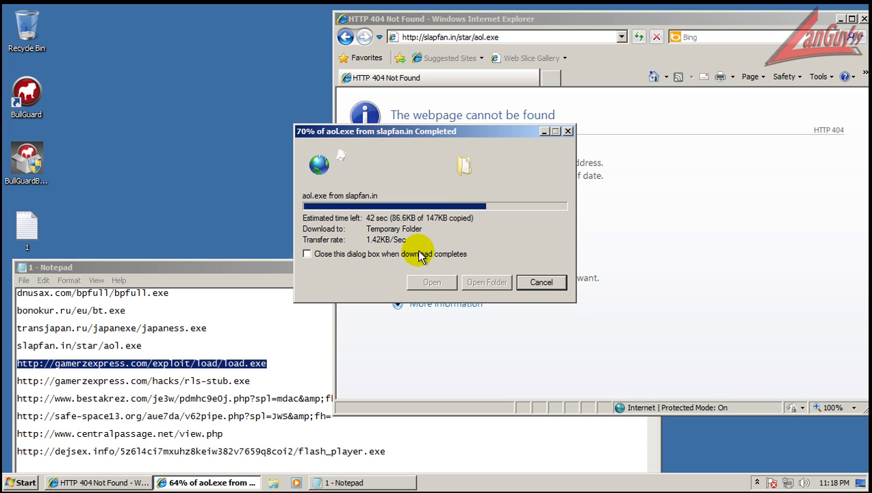
left_click(218, 274)
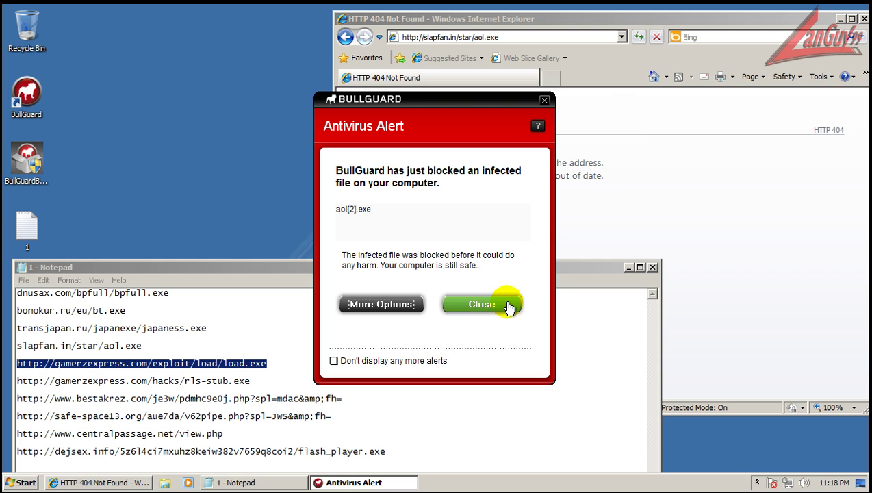
left_click(510, 305)
left_click(526, 38)
left_click(526, 37)
key("Return")
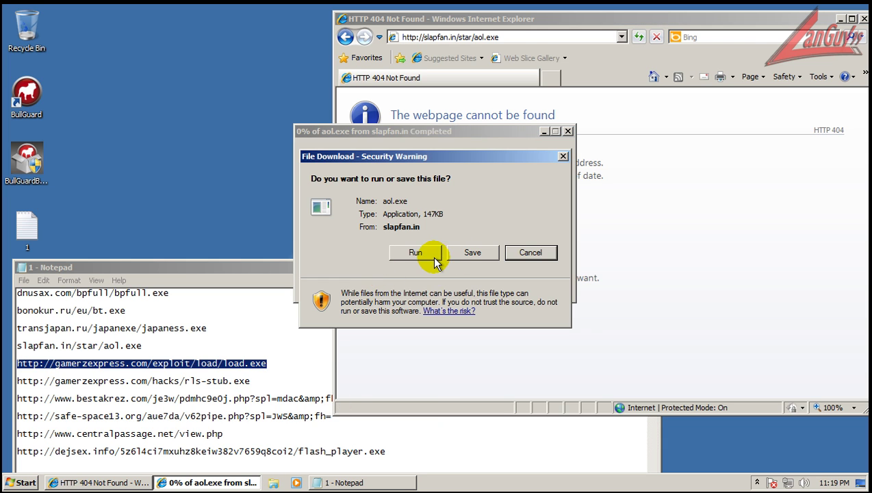
left_click(426, 252)
Copy the gamerzexpress rls-stub.exe link from the notes and load it in the browser.
left_click(249, 380)
key("shift+Home")
left_click(249, 380)
key("shift+Home")
key("ctrl+c")
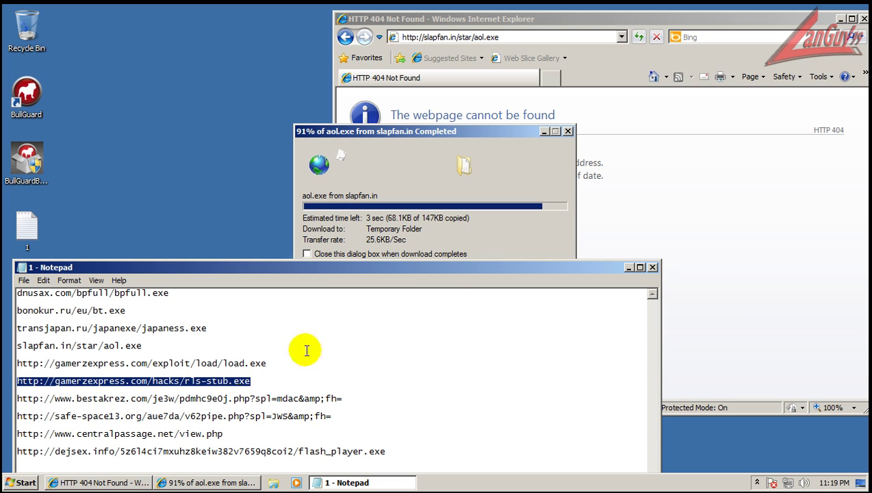
left_click(548, 23)
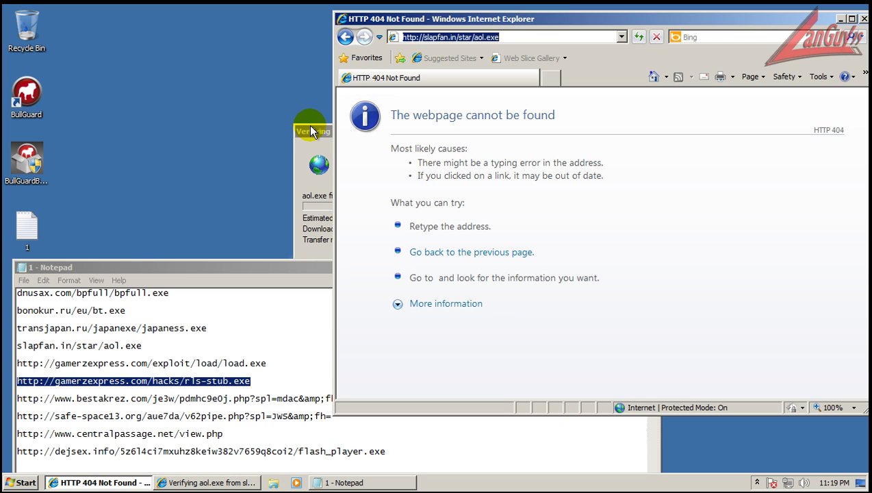
left_click(312, 132)
left_click(551, 38)
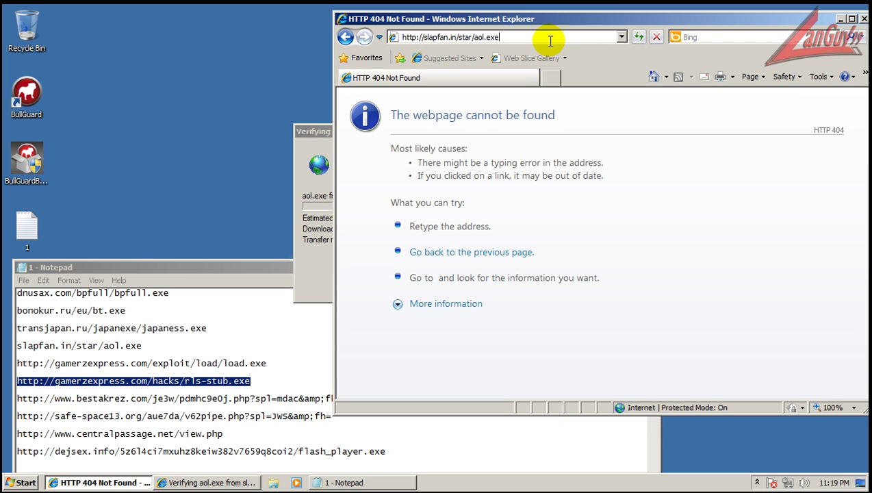
key("ctrl+a")
key("ctrl+v")
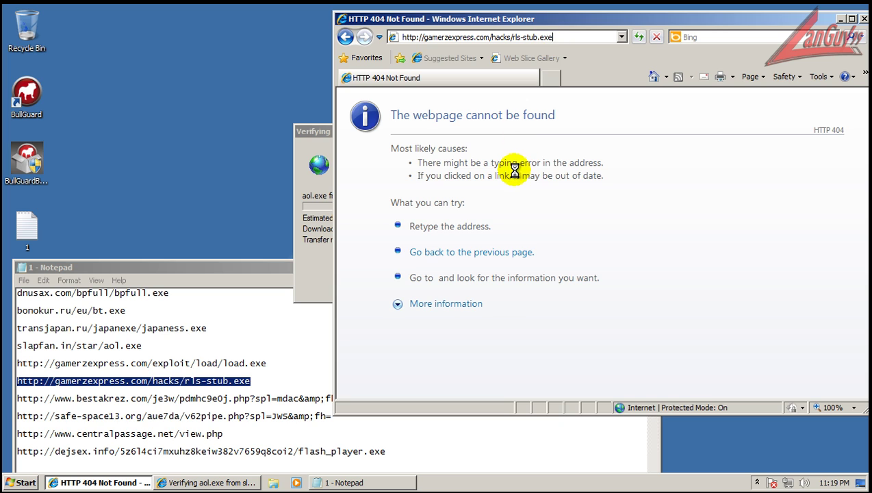
key("Return")
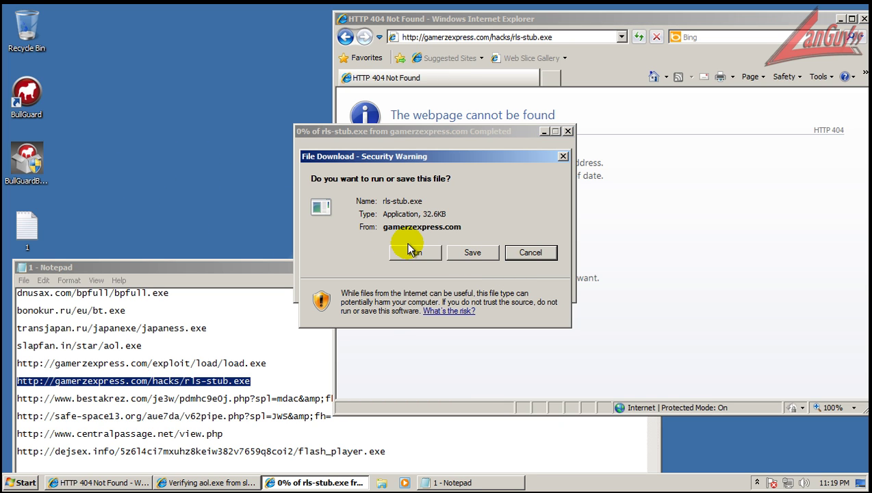
Run rls-stub.exe, dismiss the aol[2].exe alert, and run the file despite the warning.
left_click(415, 253)
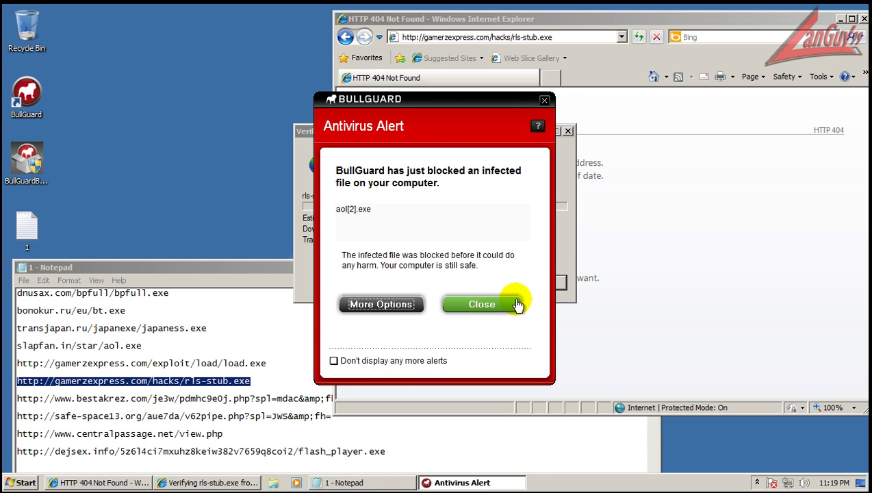
left_click(501, 306)
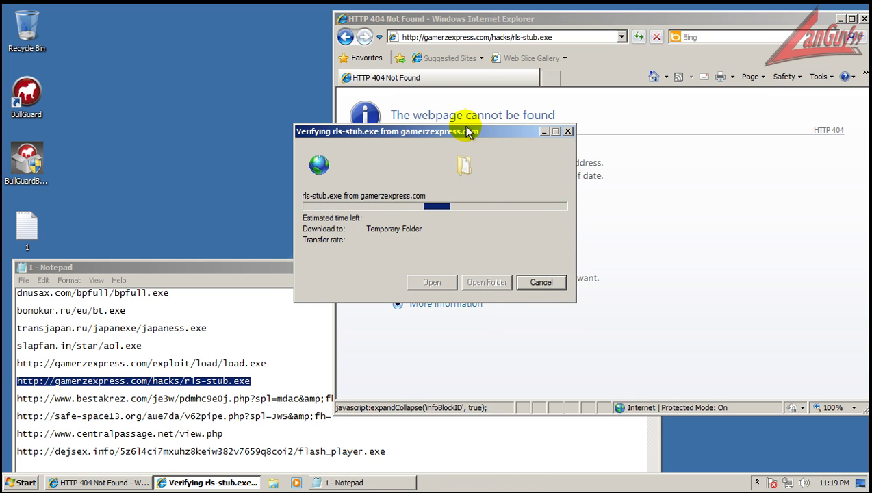
left_click(476, 205)
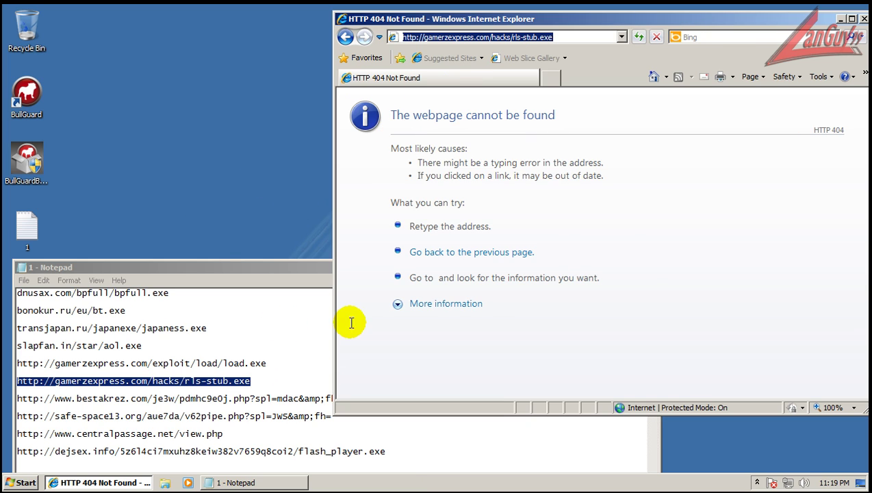
Load the bestakrez.com link and run the downloaded zy40dq7z4.exe.
left_click(356, 399)
key("shift+Home")
key("ctrl+c")
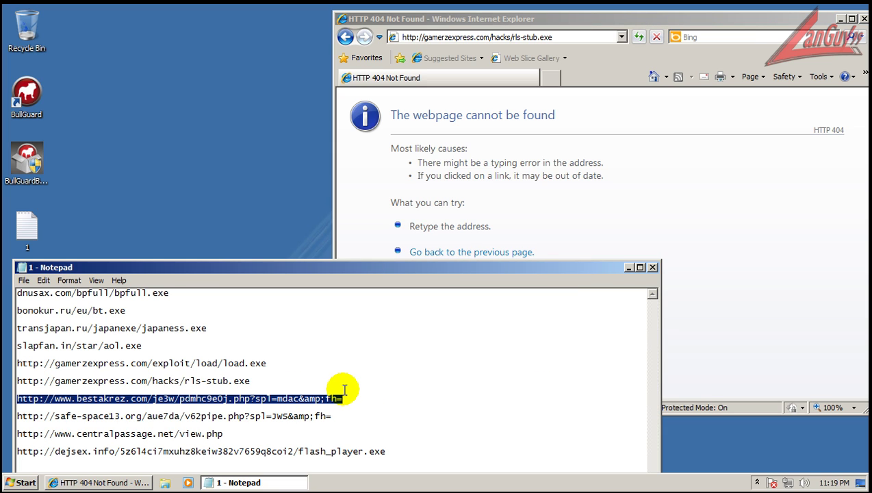
left_click(490, 37)
key("ctrl+v")
key("Return")
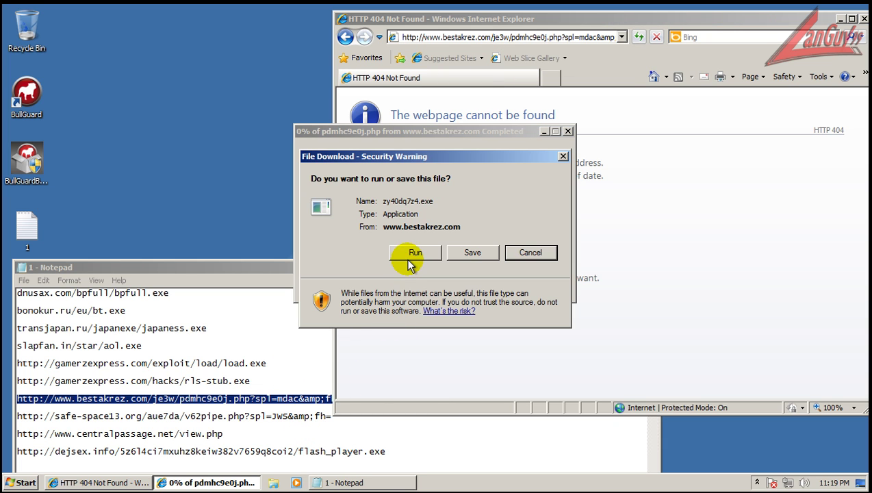
left_click(416, 253)
Dismiss the pdmhc9e0j[1].exe block alert, load the safe-space13.org link, and run jcnpb0c.exe.
left_click(329, 413)
key("shift+Home")
key("ctrl+c")
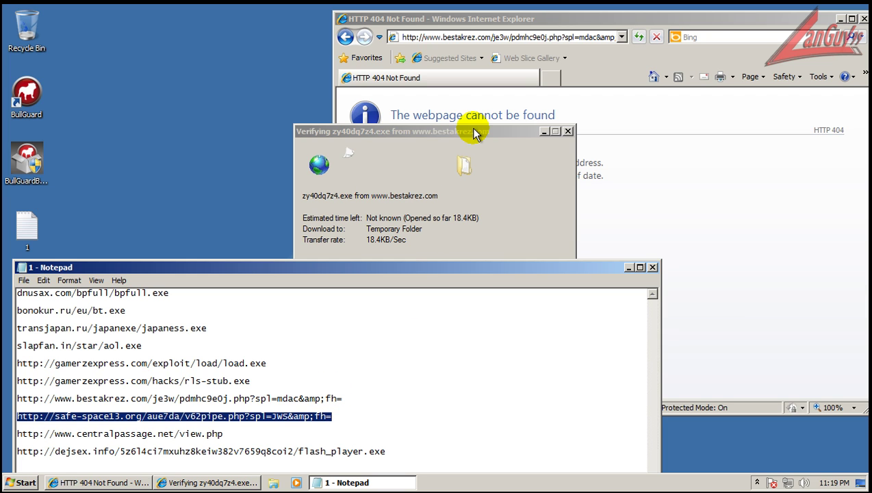
left_click(550, 41)
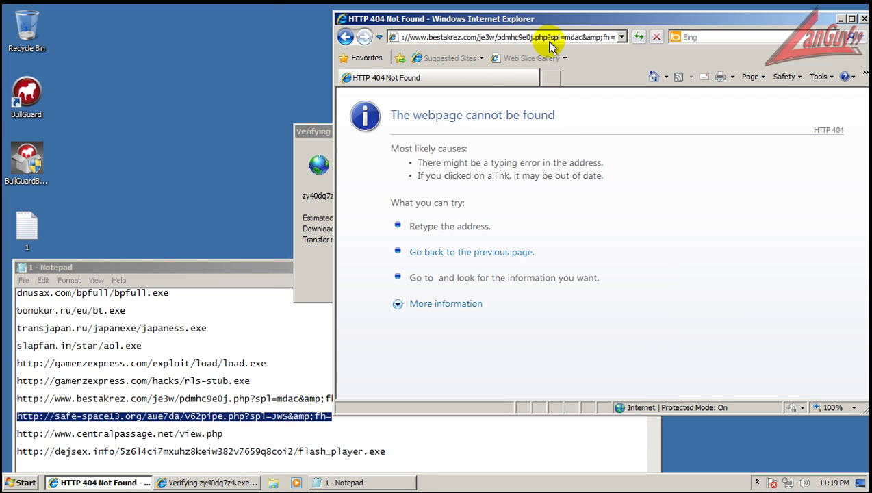
double_click(554, 38)
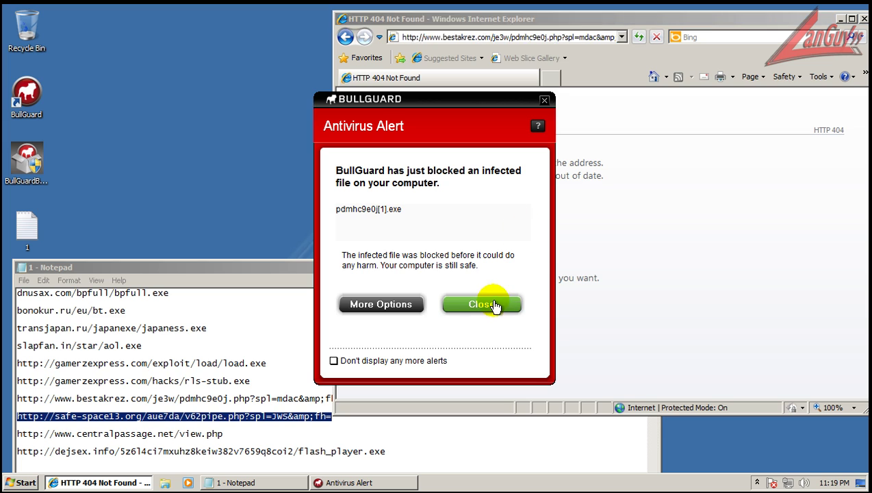
left_click(498, 306)
left_click(477, 36)
key("ctrl+v")
key("Return")
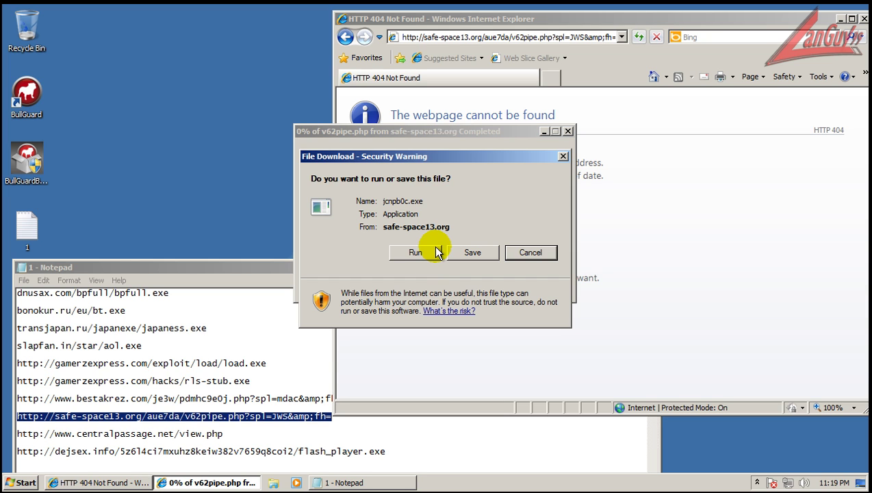
left_click(420, 251)
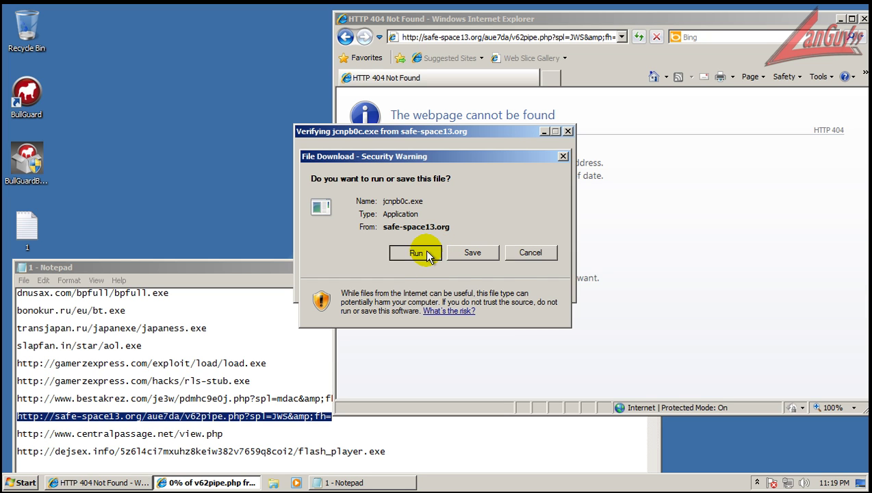
Copy the centralpassage view.php link and run the unverified v62pipe.exe anyway.
left_click(221, 430)
key("shift+Home")
key("ctrl+c")
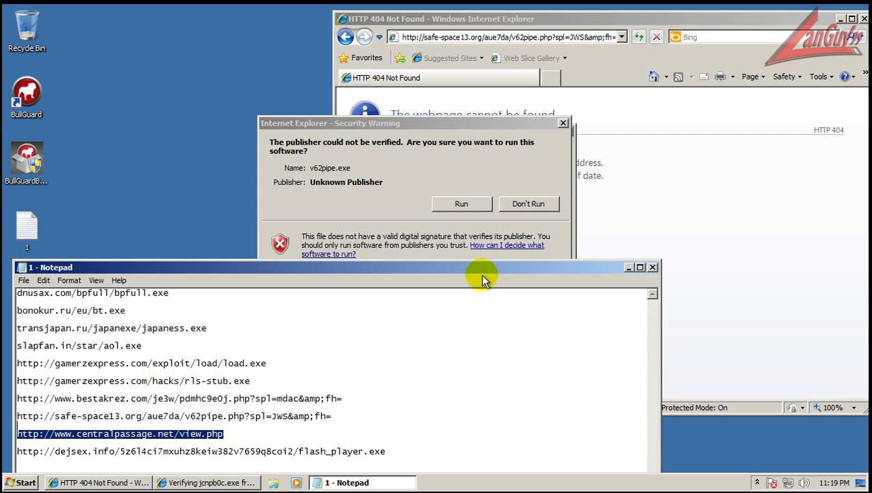
left_click(460, 204)
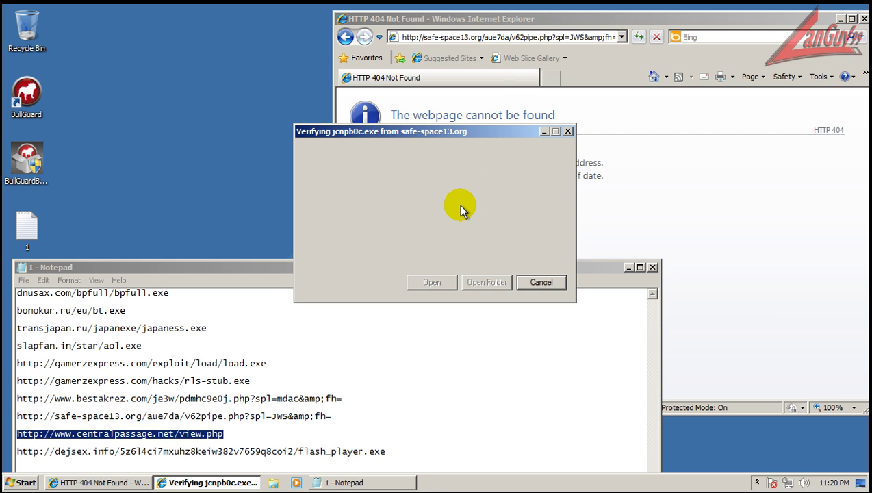
Load the centralpassage view.php link and run its download.
left_click(544, 37)
double_click(544, 37)
left_click(544, 37)
key("ctrl+v")
key("Return")
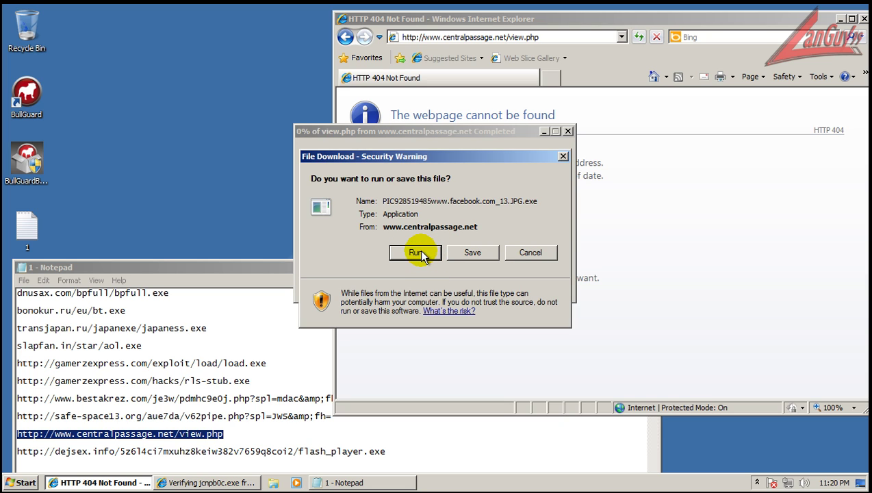
left_click(419, 253)
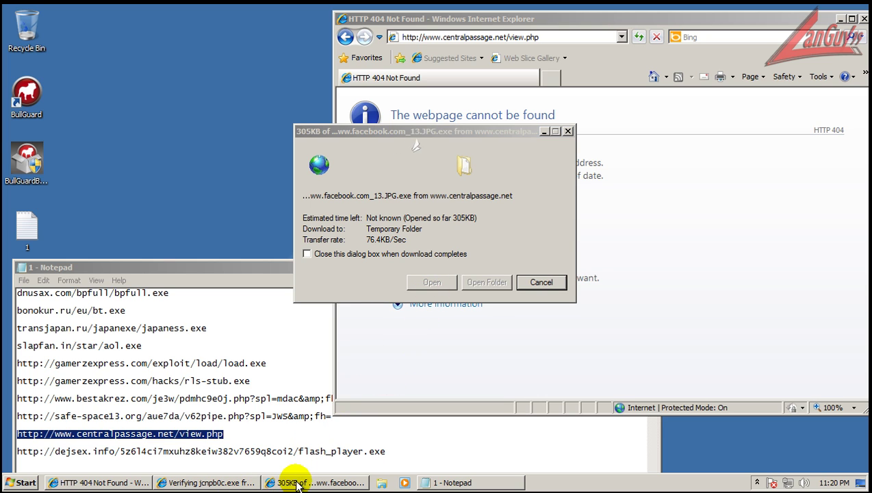
Copy the dejsex flash_player.exe link and load it in the browser.
double_click(396, 451)
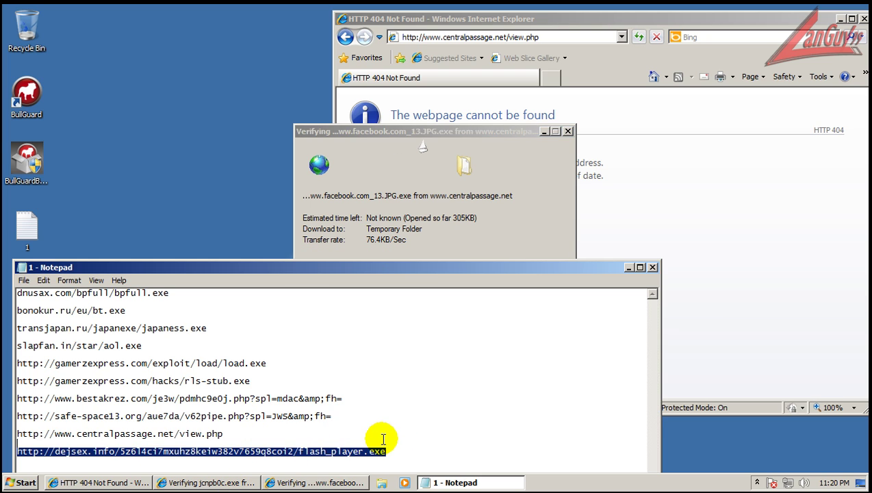
left_click(582, 37)
left_click(583, 37)
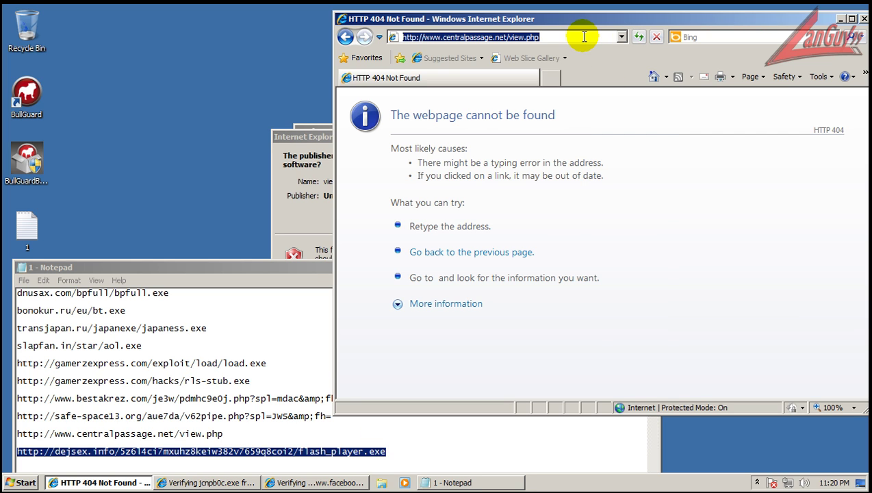
key("BackSpace")
type("http://dejsex.info/5z6l4ci7mxuhz8keiw382v7659q8coi2/flash_player.exe")
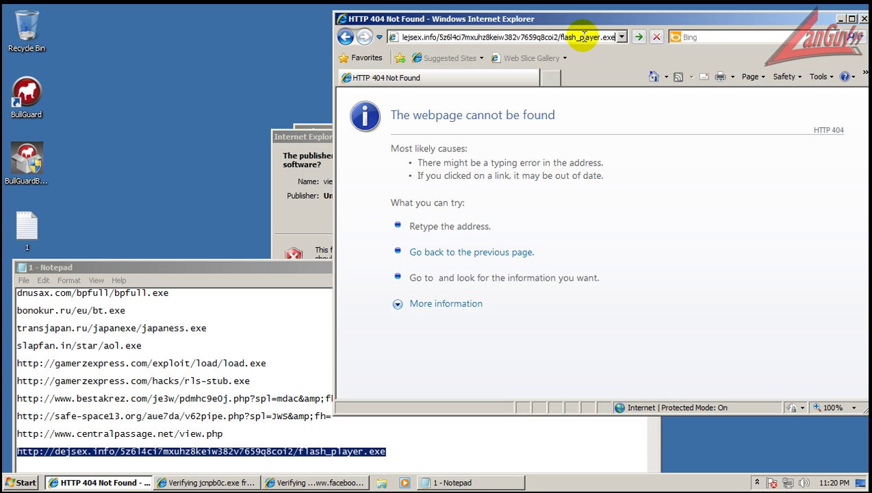
key("Return")
Run view.exe and flash_player.exe, dismiss the BullGuard alert, and close Internet Explorer.
left_click(322, 141)
left_click(467, 217)
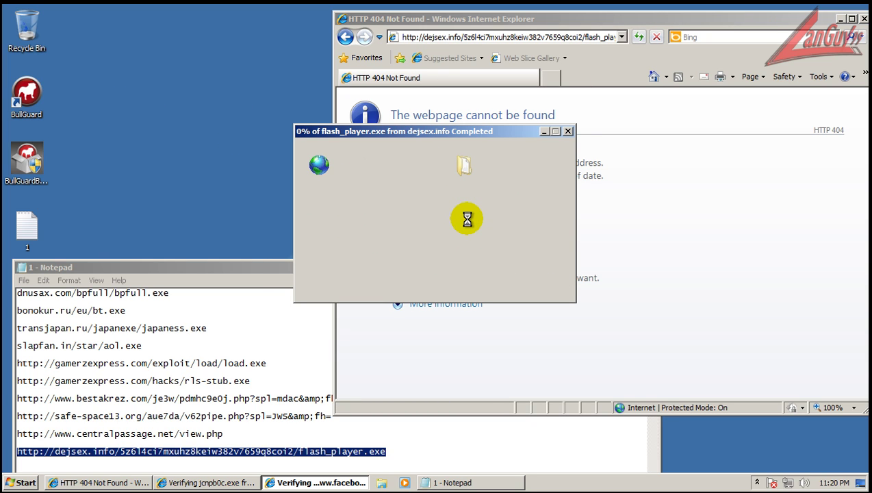
left_click(410, 249)
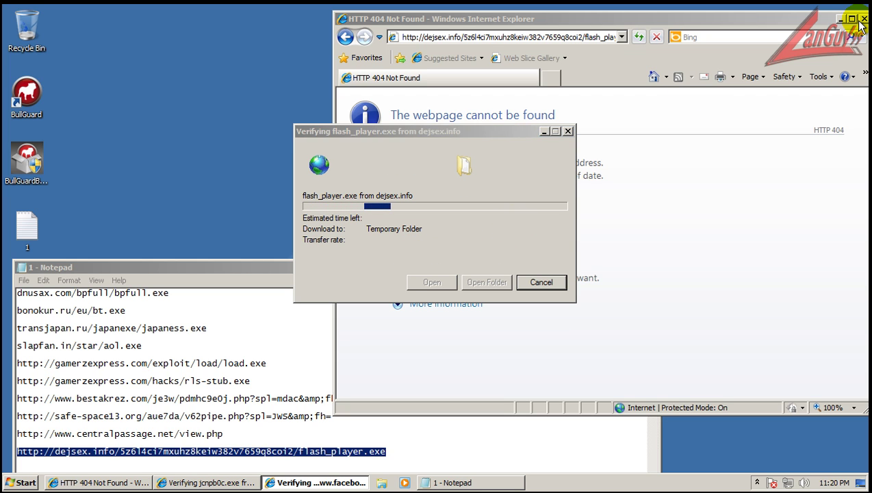
left_click(501, 304)
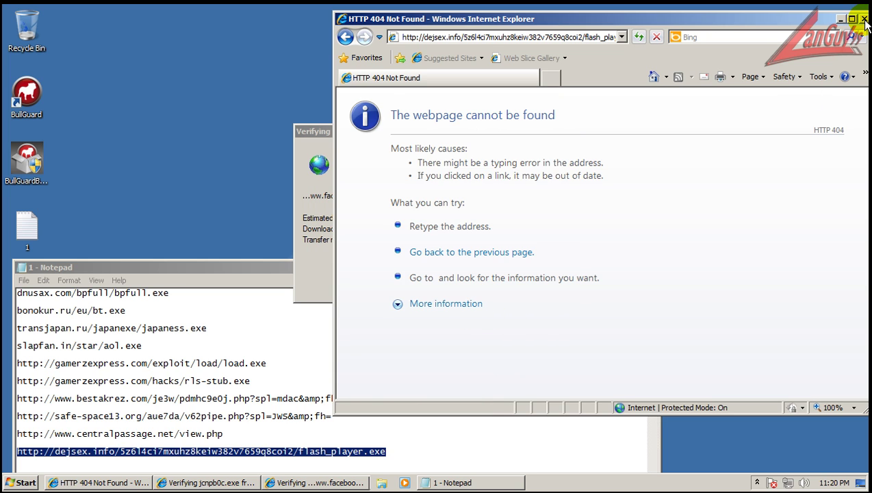
left_click(421, 140)
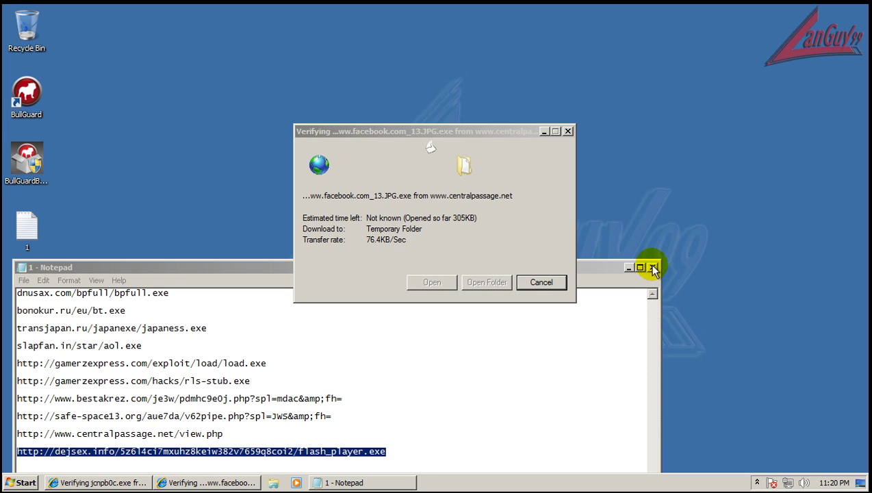
Close the Notepad list of links and bring up the jcnpb0c.exe download window.
left_click(653, 264)
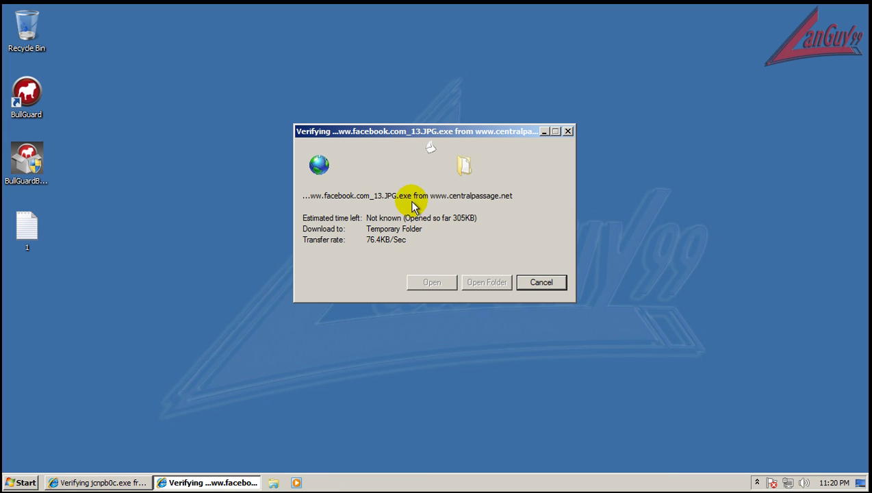
right_click(104, 483)
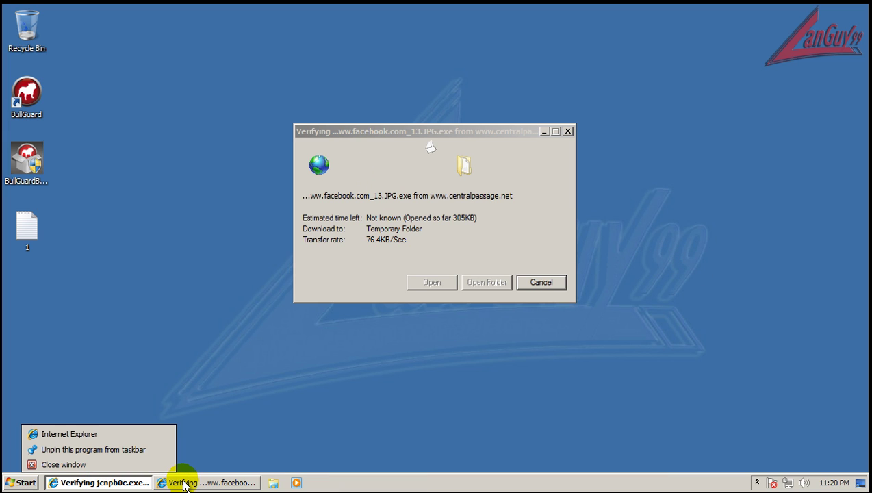
left_click(171, 482)
left_click(122, 482)
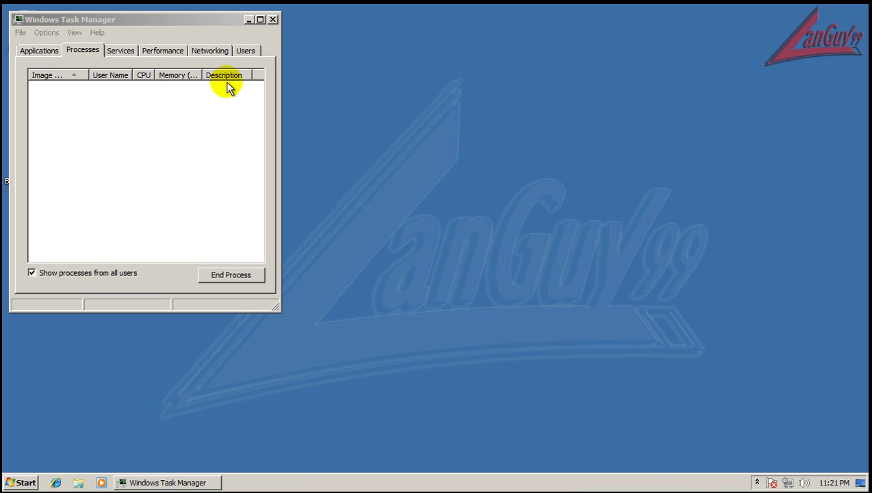
Sort Task Manager processes by description and pick out view[1].exe and jusched.exe.
left_click(219, 24)
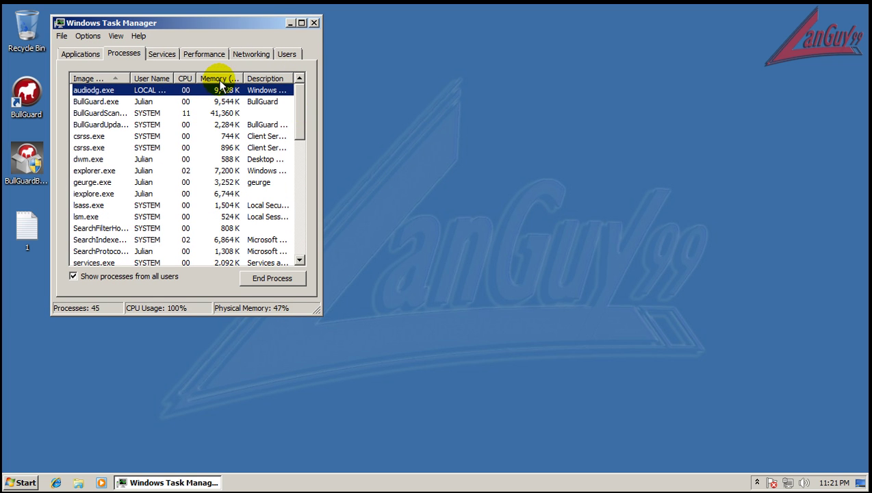
left_click(277, 78)
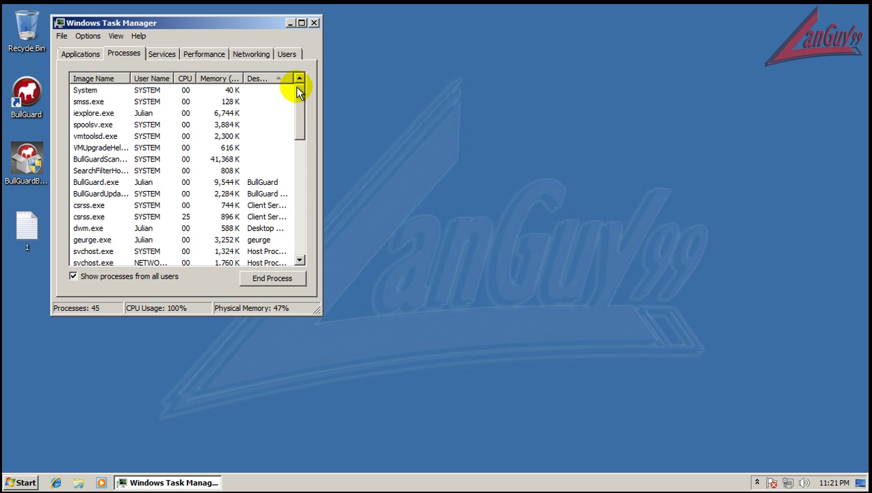
left_click_drag(302, 96, 289, 228)
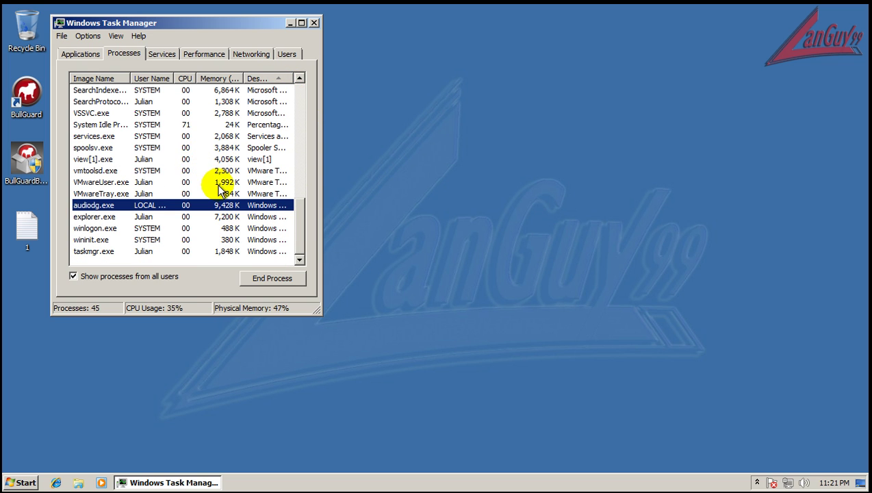
left_click(88, 139)
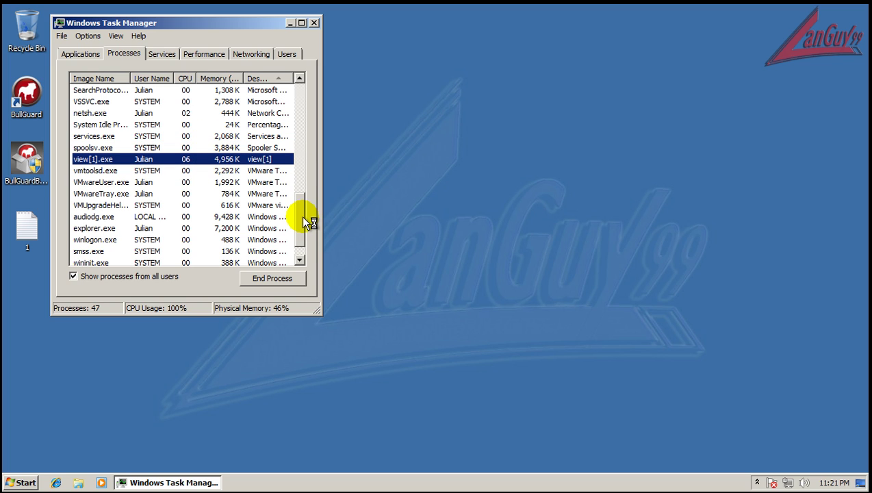
left_click_drag(303, 240, 307, 141)
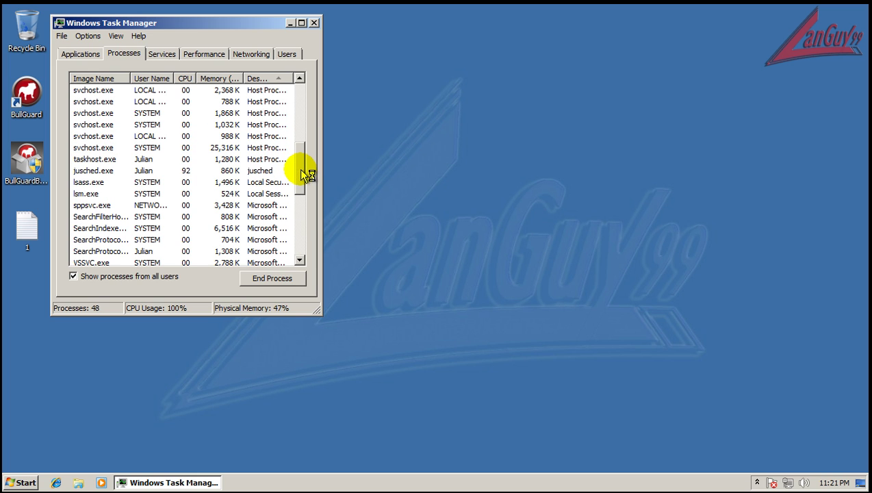
left_click(109, 173)
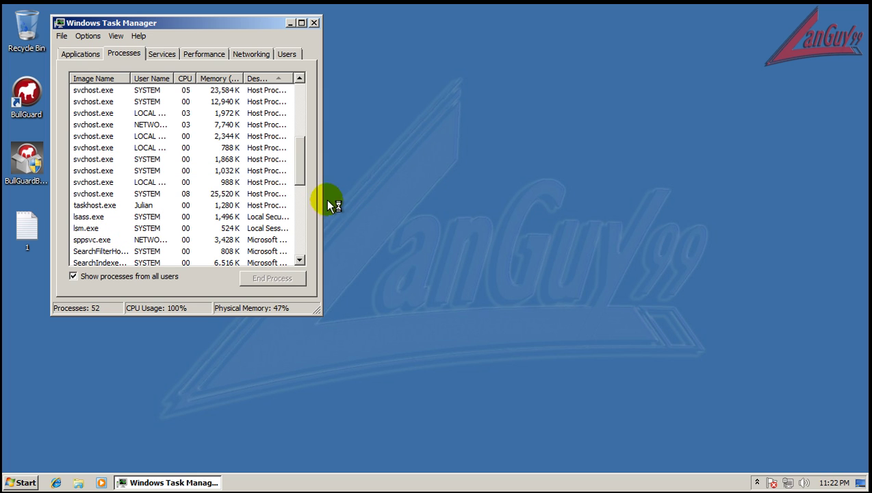
left_click_drag(300, 159, 298, 219)
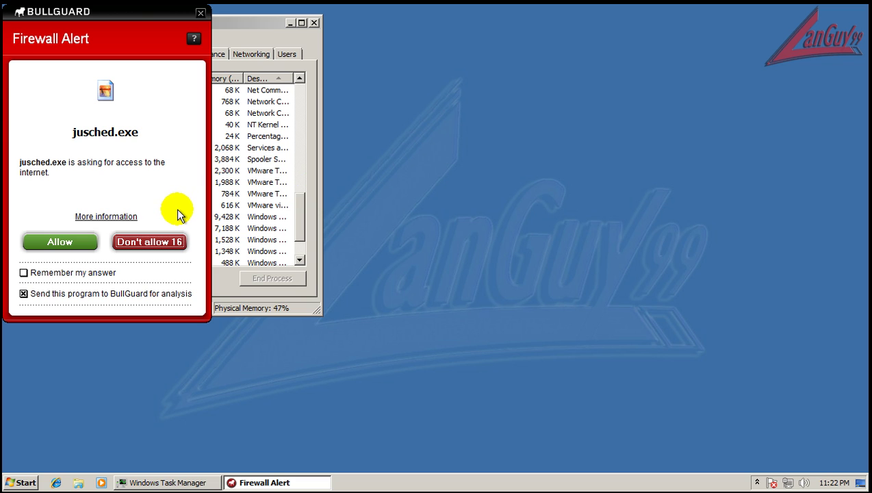
Allow jusched.exe internet access, close Task Manager, and bring up BullGuard's upload progress.
left_click(69, 241)
left_click(314, 25)
left_click(186, 482)
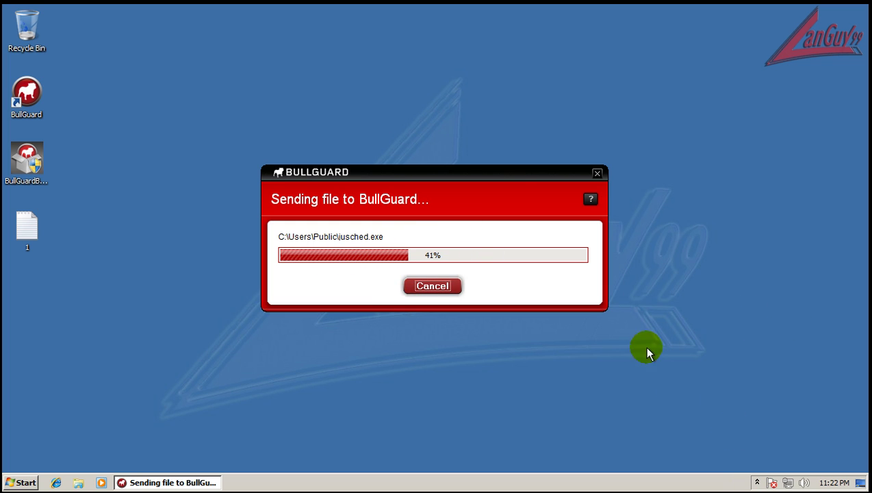
left_click(757, 482)
Start a BullGuard virus scan from the tray, approve its admin prompt, and watch Task Manager by CPU.
right_click(746, 431)
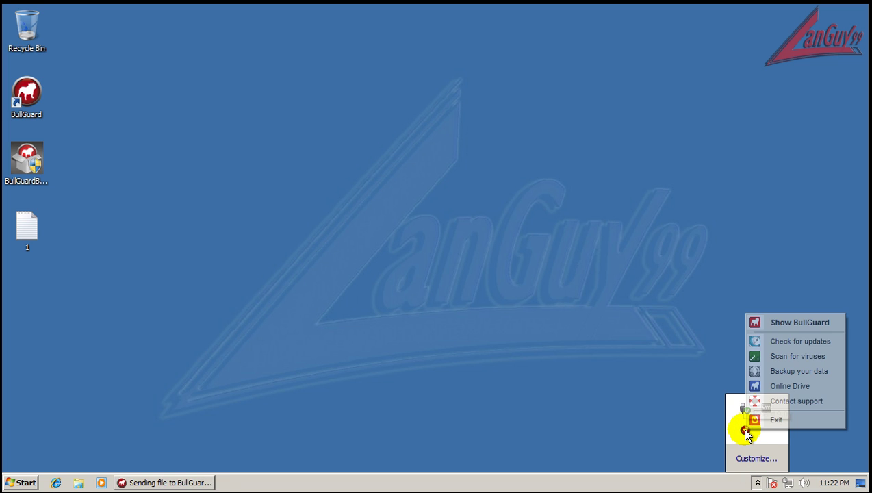
left_click(797, 358)
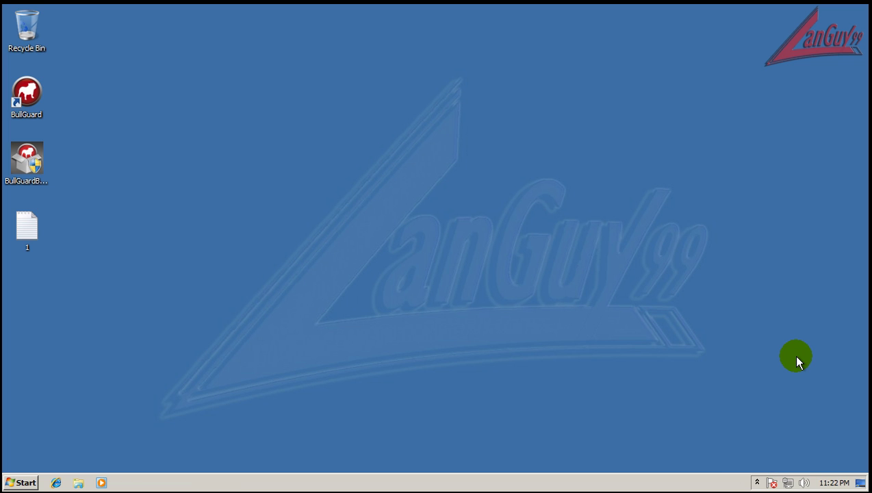
right_click(499, 485)
left_click(542, 449)
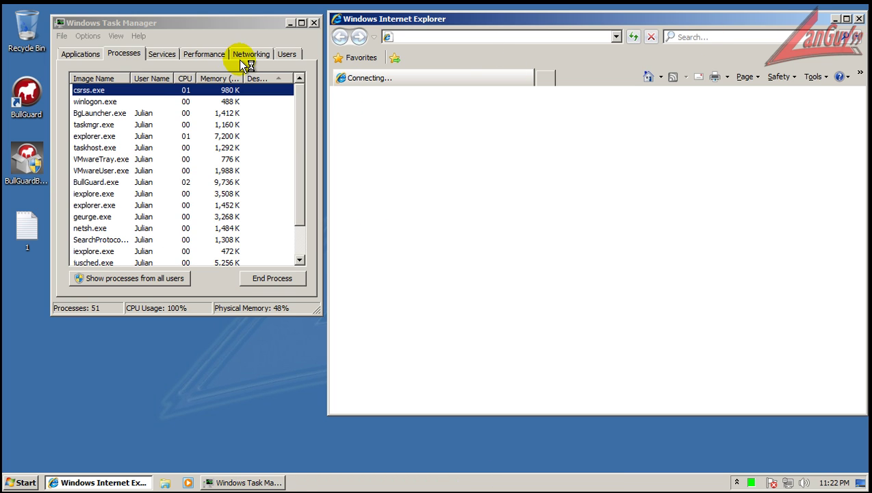
left_click(185, 78)
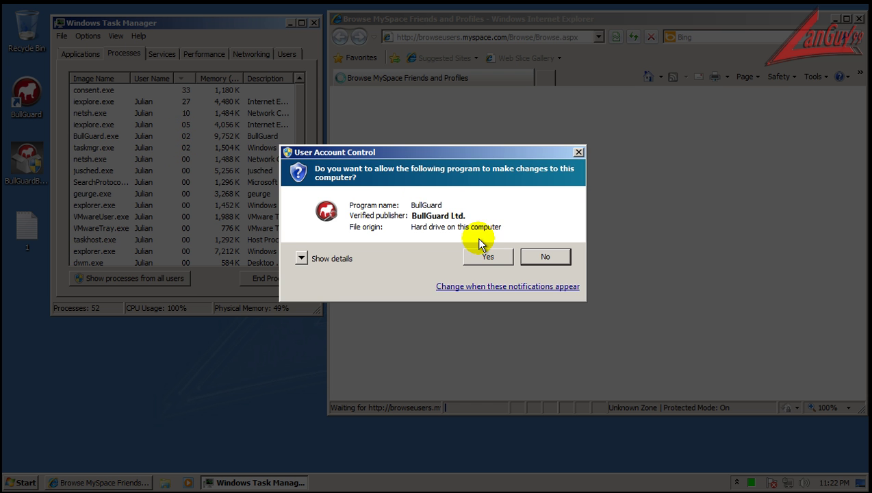
left_click(483, 255)
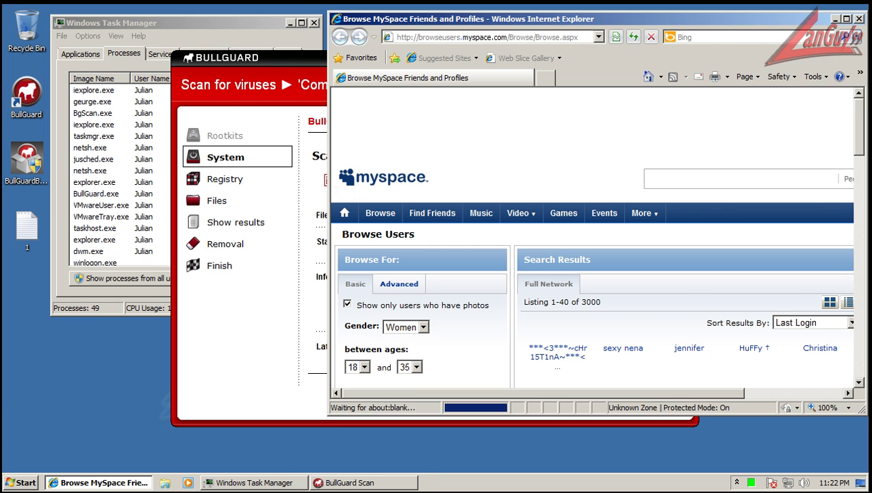
left_click(852, 37)
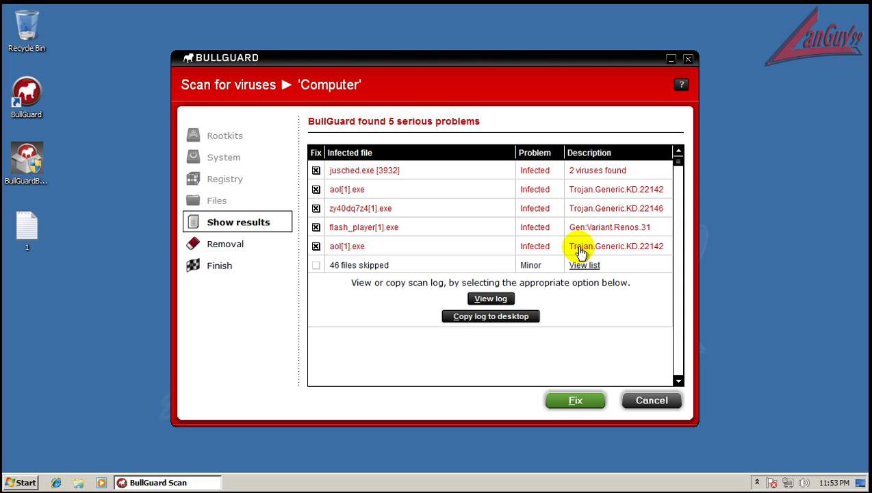
Review the aol[1].exe, flash_player[1].exe, zy40dq7z4[1].exe and jusched.exe detections, then clean all threats.
left_click(346, 247)
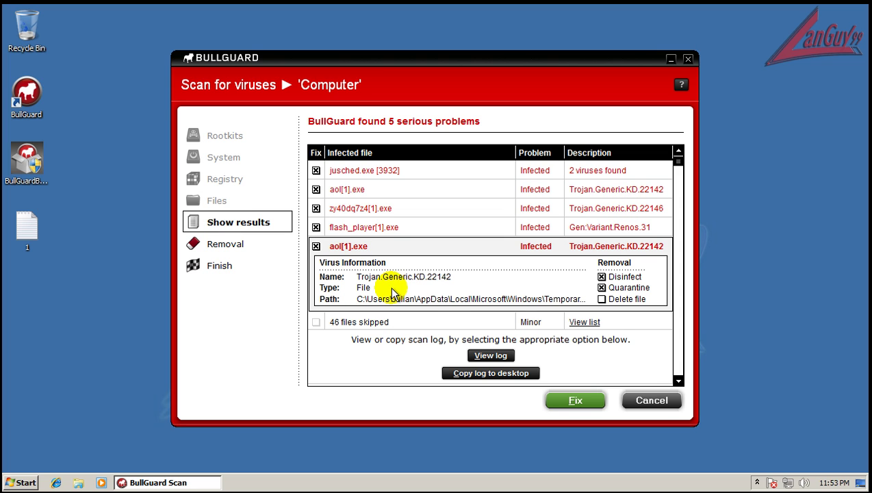
left_click(390, 233)
left_click(361, 207)
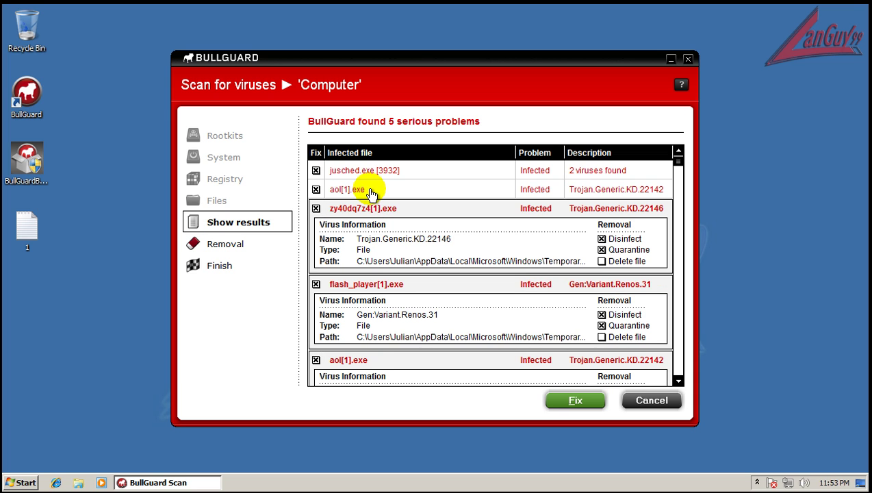
left_click(363, 190)
left_click(354, 171)
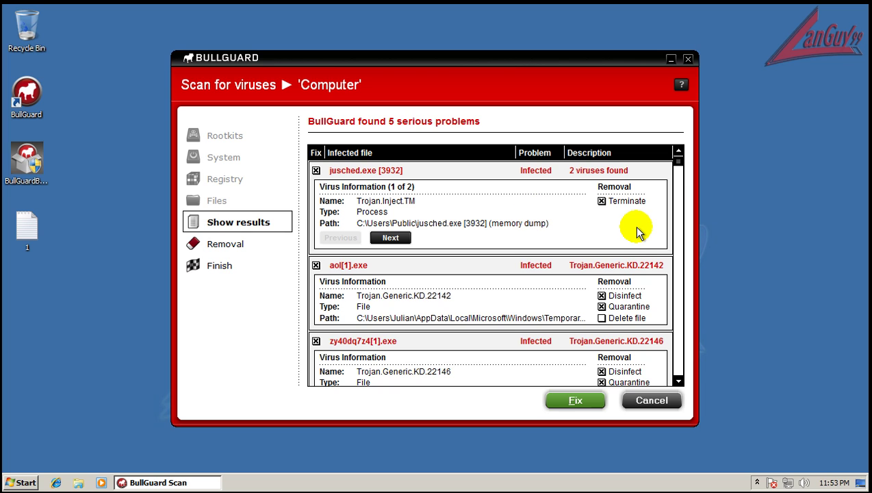
left_click(400, 238)
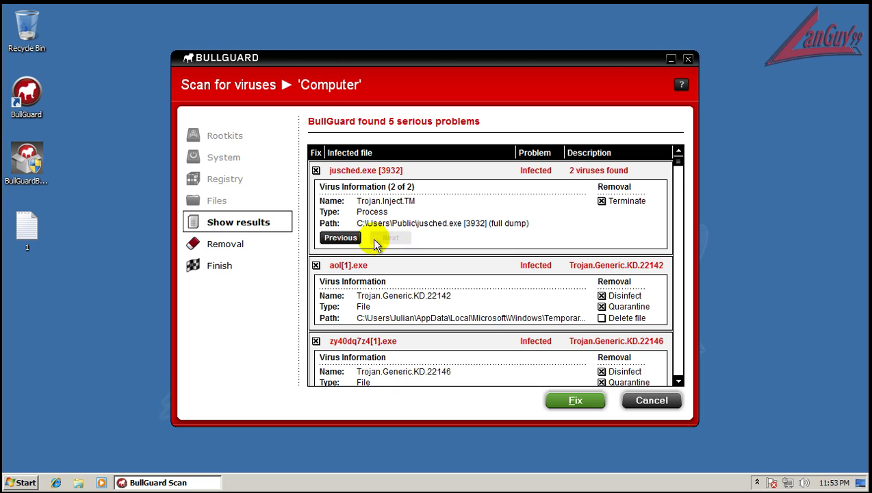
left_click(338, 239)
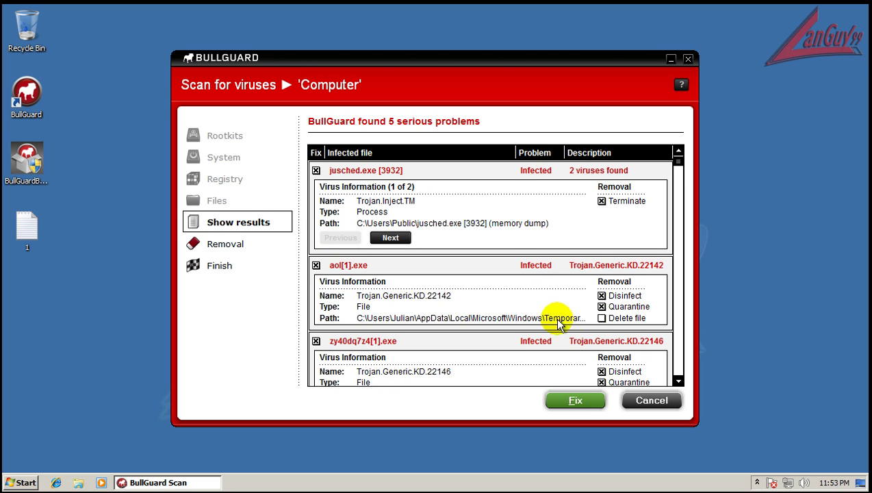
left_click(576, 402)
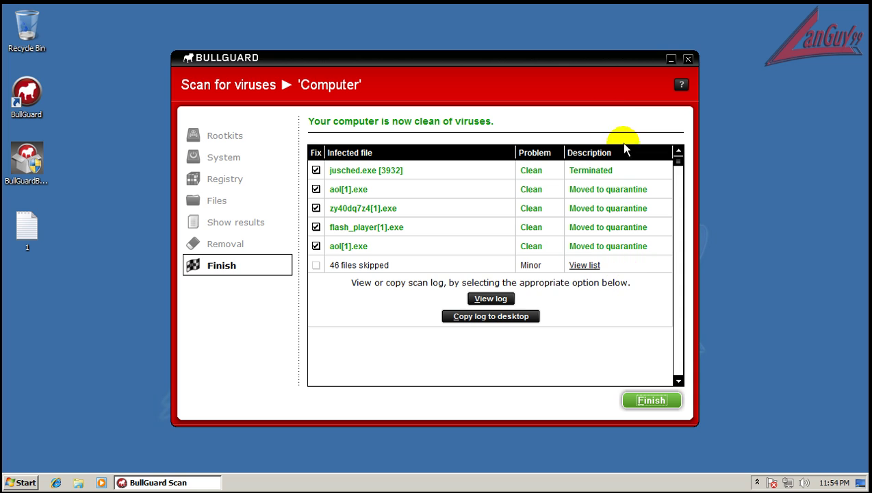
Close the BullGuard scan and restart the computer, dismissing the compatibility warning.
left_click(664, 400)
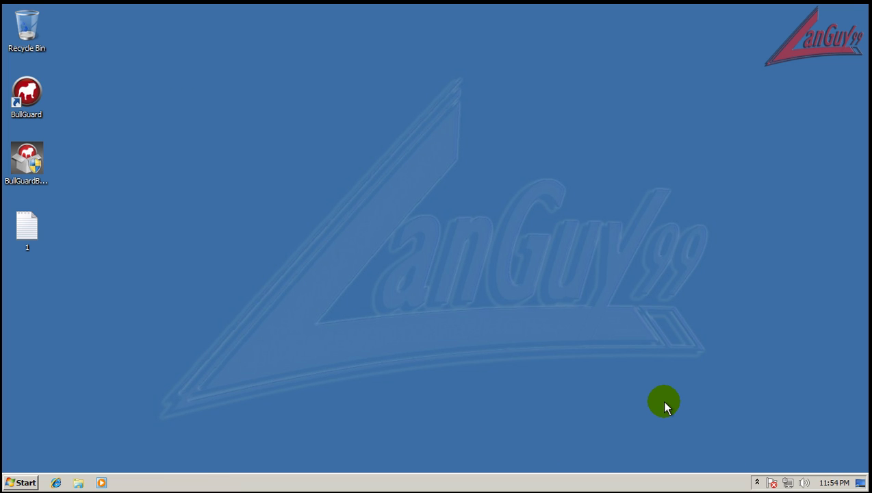
left_click(24, 483)
mouse_move(228, 457)
left_click(281, 440)
left_click(538, 289)
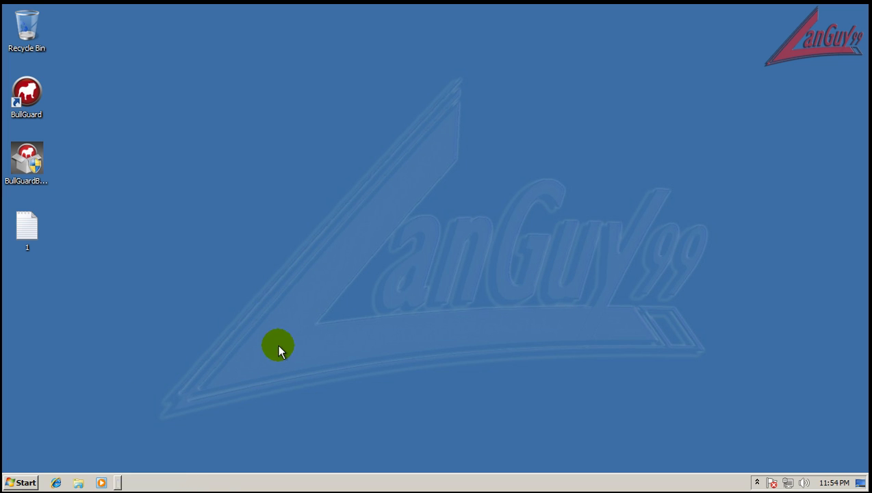
left_click(23, 482)
mouse_move(230, 459)
left_click(259, 441)
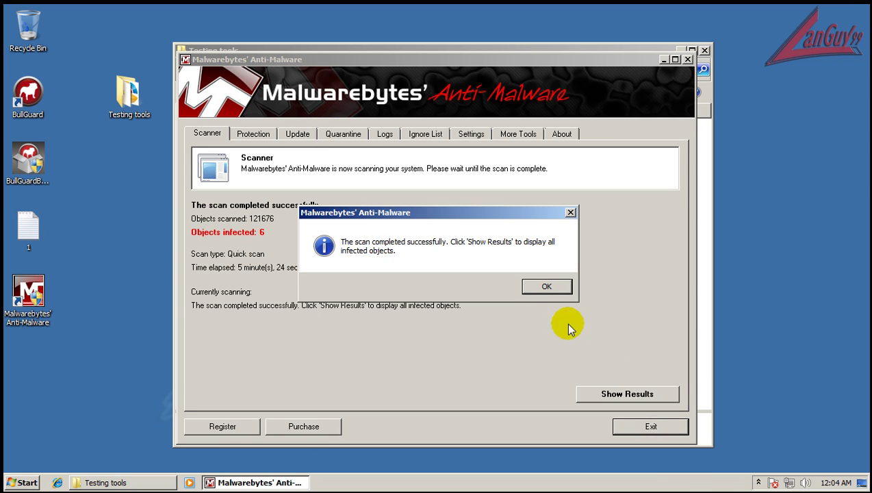
Show Malwarebytes' scan results and inspect the Trojan.Agent.Gen and jusched.exe entries.
left_click(539, 287)
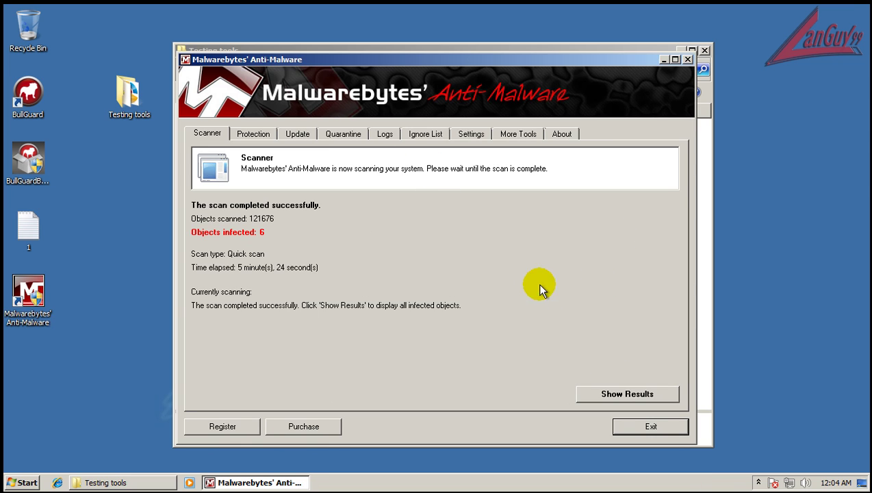
left_click(603, 395)
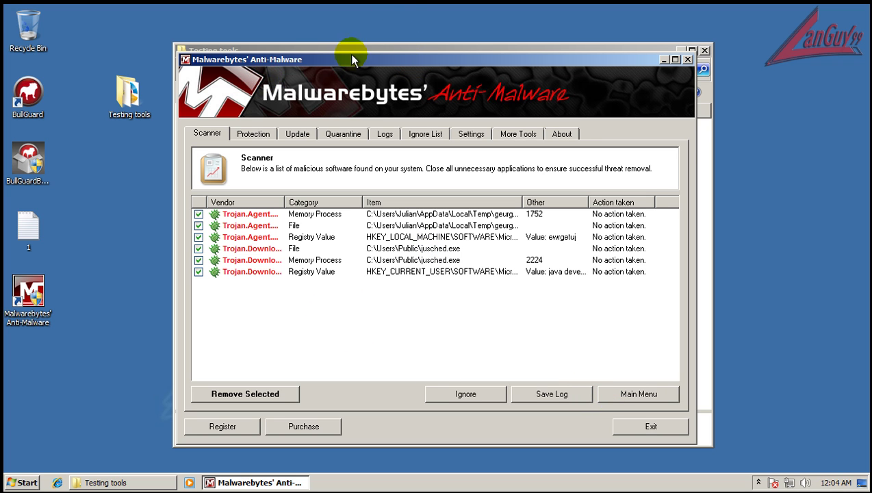
left_click_drag(351, 60, 238, 56)
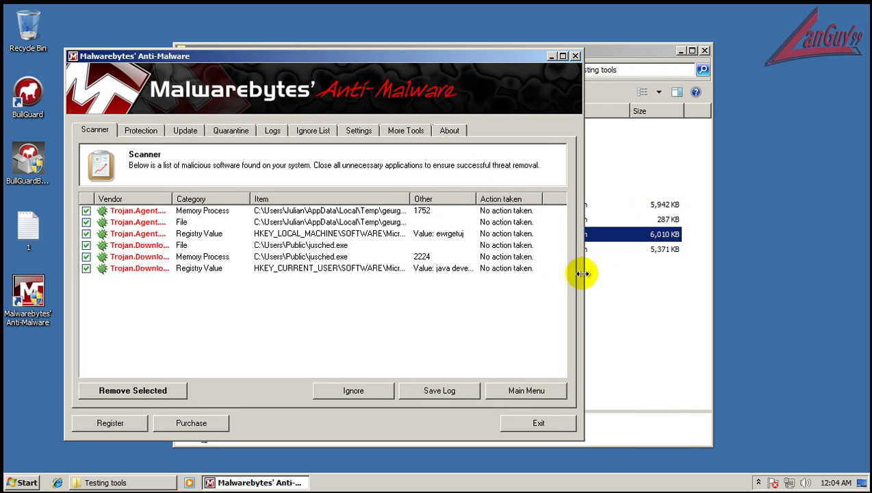
left_click_drag(582, 273, 780, 269)
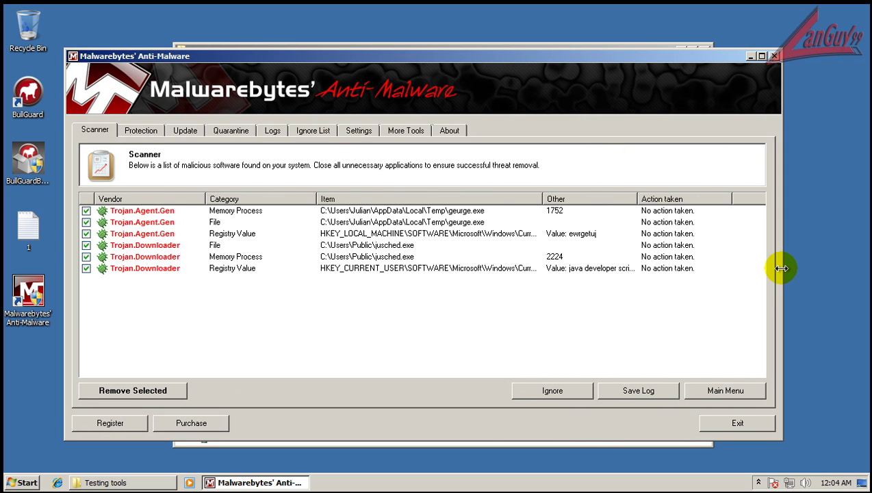
left_click(166, 212)
left_click(168, 233)
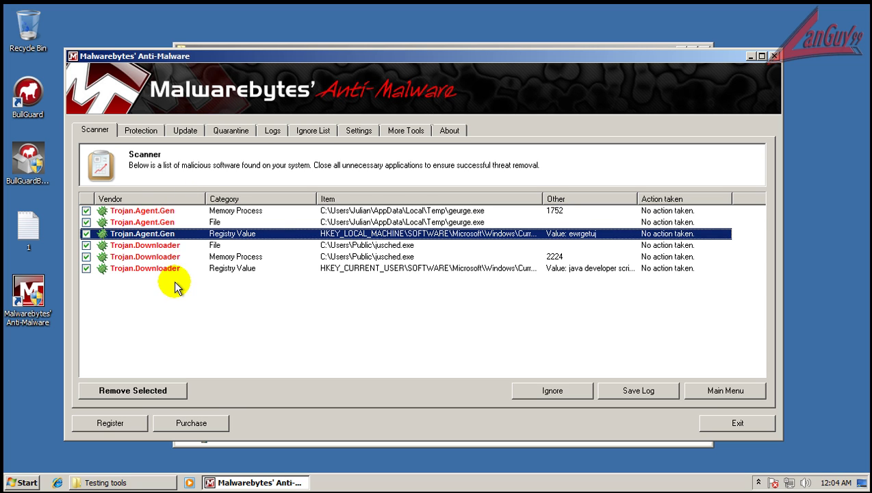
left_click(170, 247)
left_click(172, 258)
mouse_move(543, 198)
left_mouse_down()
mouse_move(685, 196)
mouse_move(687, 210)
left_mouse_up()
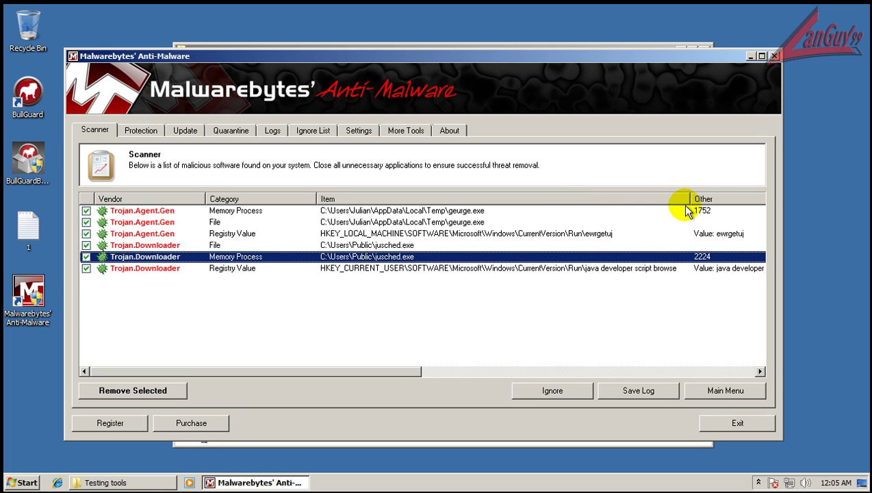
left_click(610, 268)
left_click_drag(689, 199, 554, 196)
left_click(384, 246)
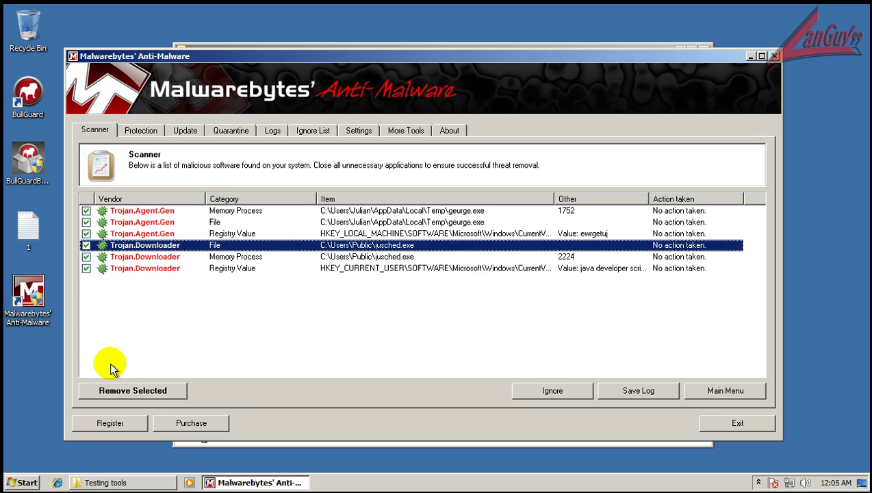
Remove the selected infections, close the scan log, and agree to restart now.
left_click(103, 389)
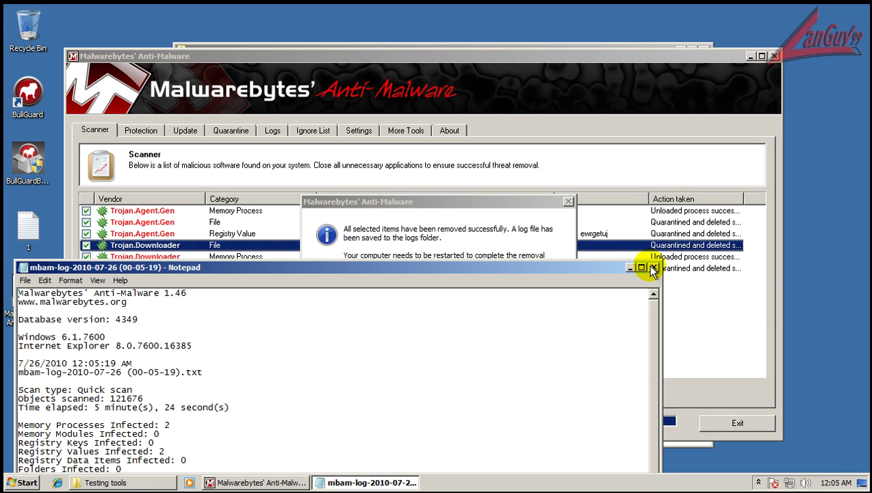
left_click(654, 267)
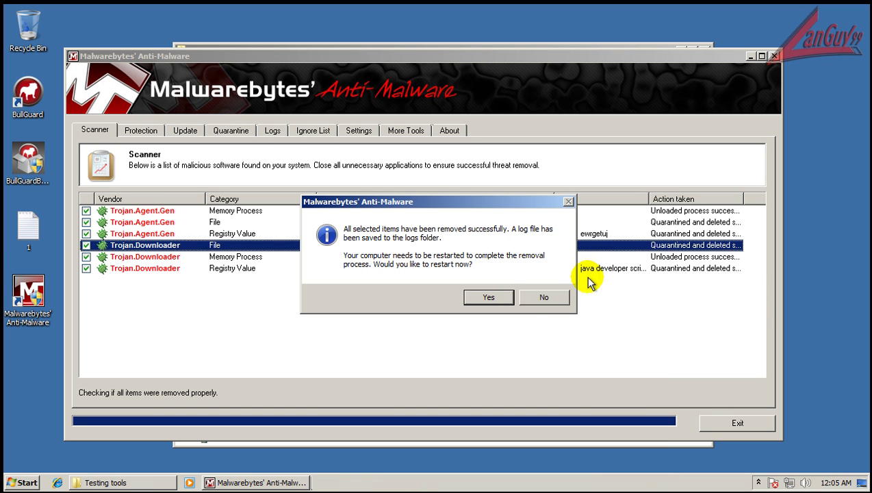
left_click(490, 299)
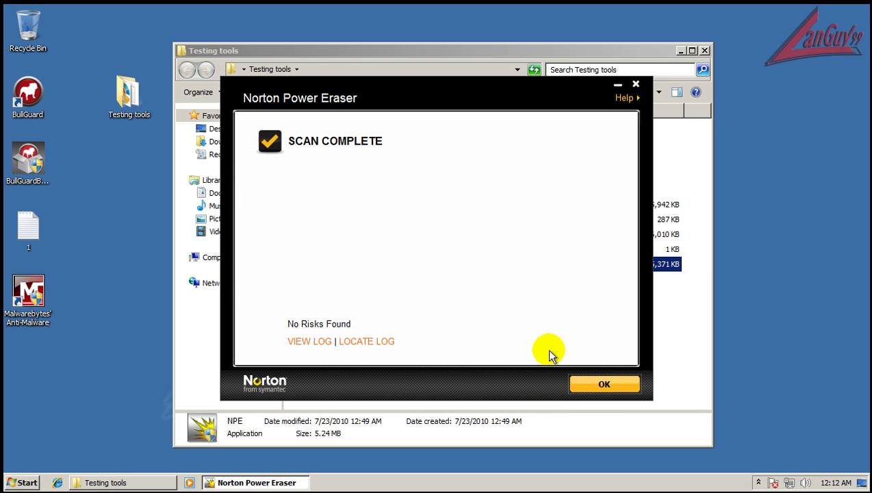
Close Norton Power Eraser's clean result, then run Hitman Pro 3.5: no threats in 5522 files.
left_click(603, 386)
left_click(636, 85)
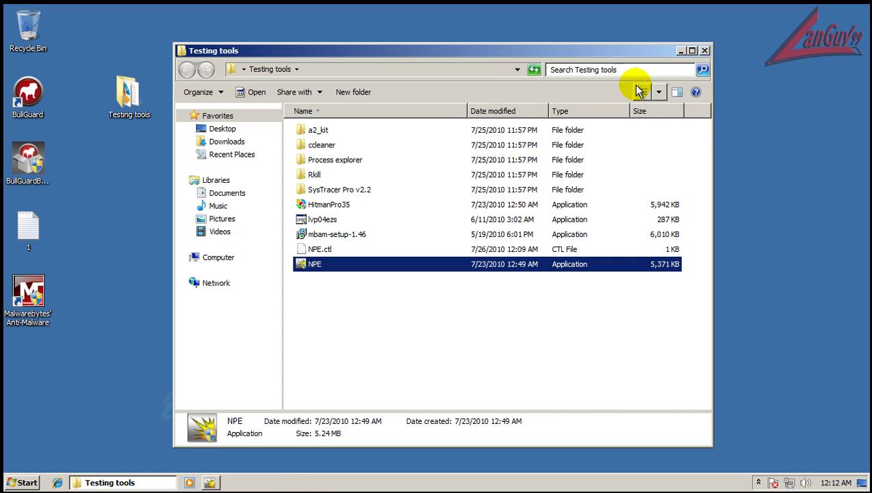
double_click(328, 203)
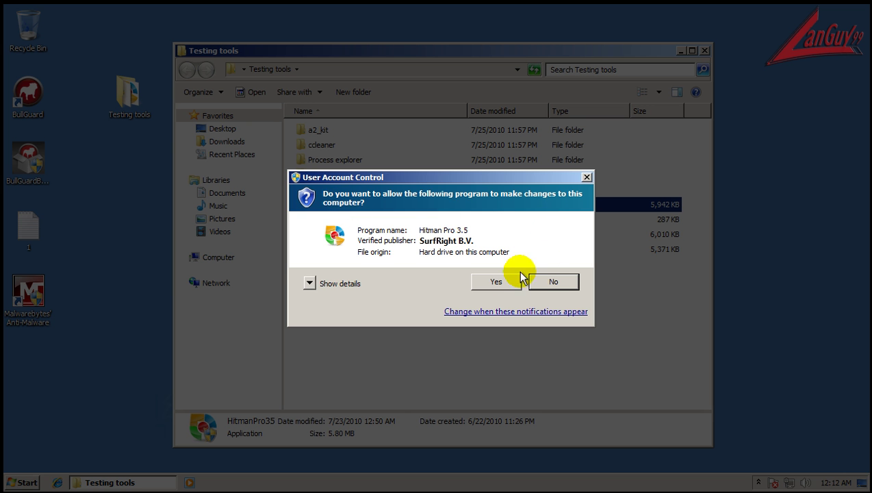
left_click(495, 281)
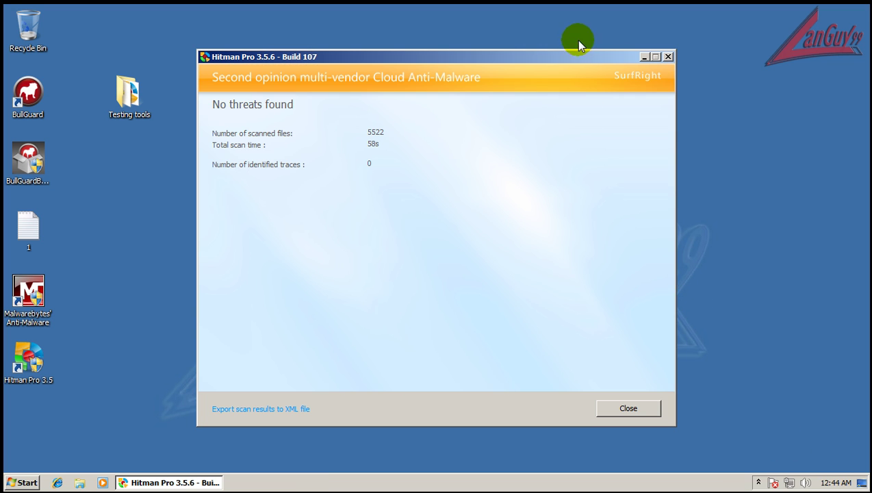
left_click(627, 408)
left_click(758, 483)
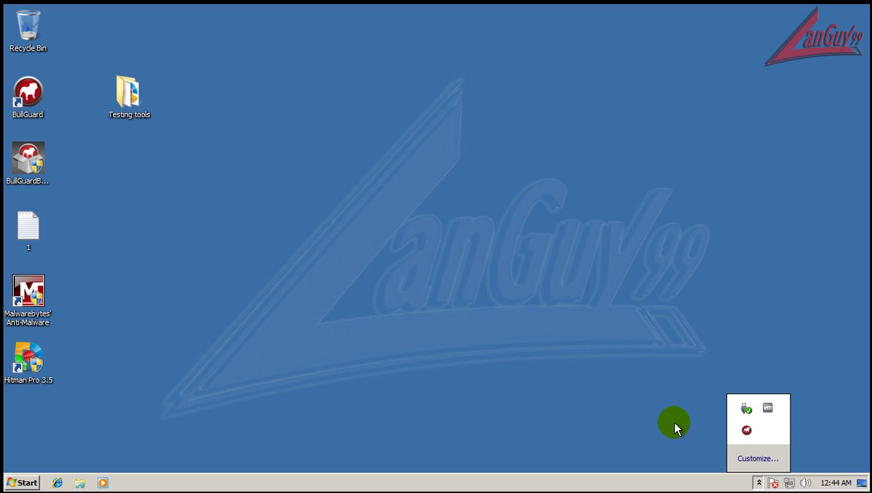
left_click(28, 158)
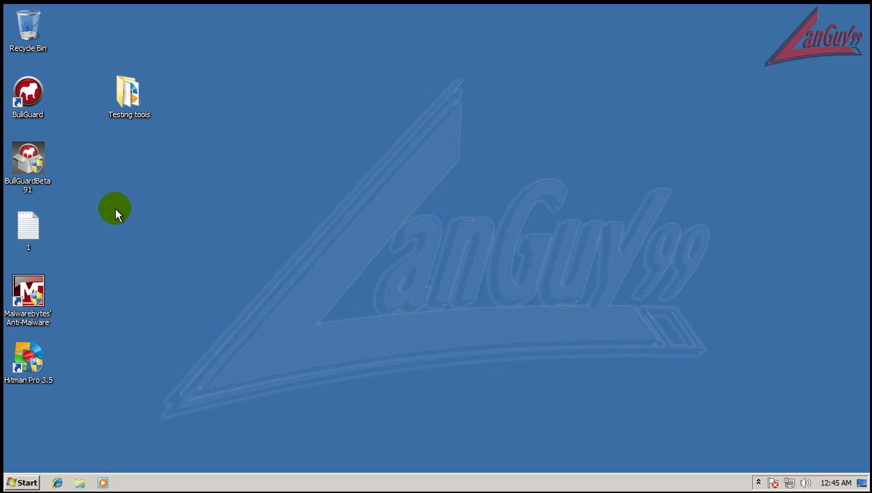
left_click(757, 482)
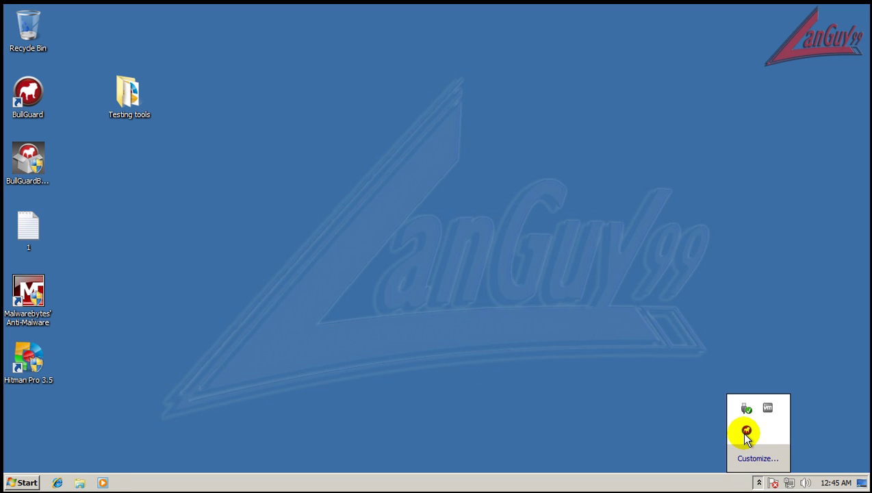
left_click(260, 280)
left_click(230, 236)
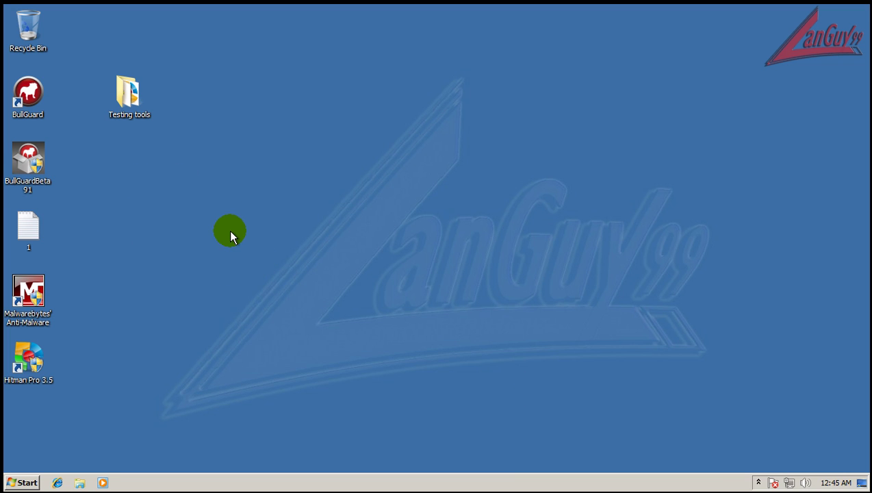
left_click(759, 483)
right_click(744, 431)
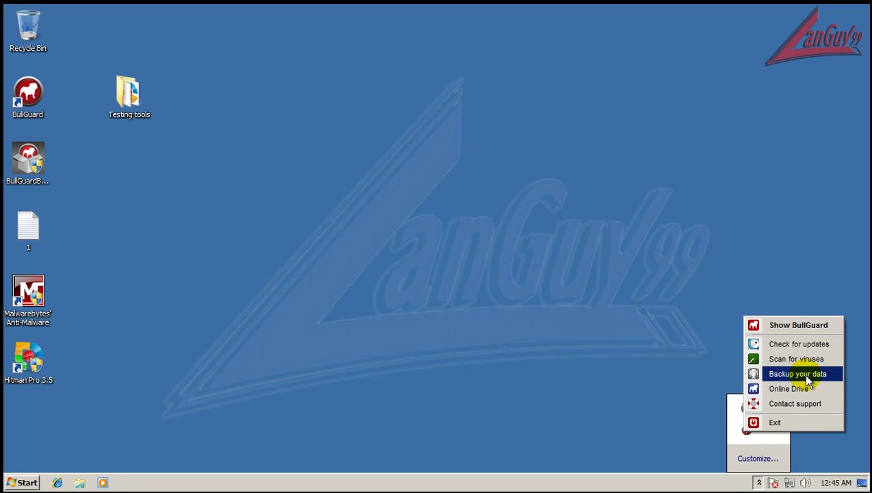
left_click(797, 325)
left_click(438, 119)
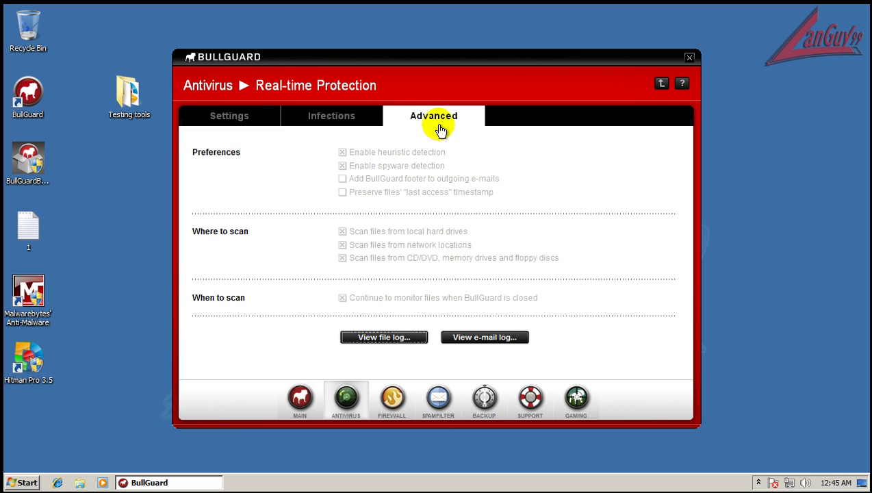
left_click(353, 119)
left_click(228, 114)
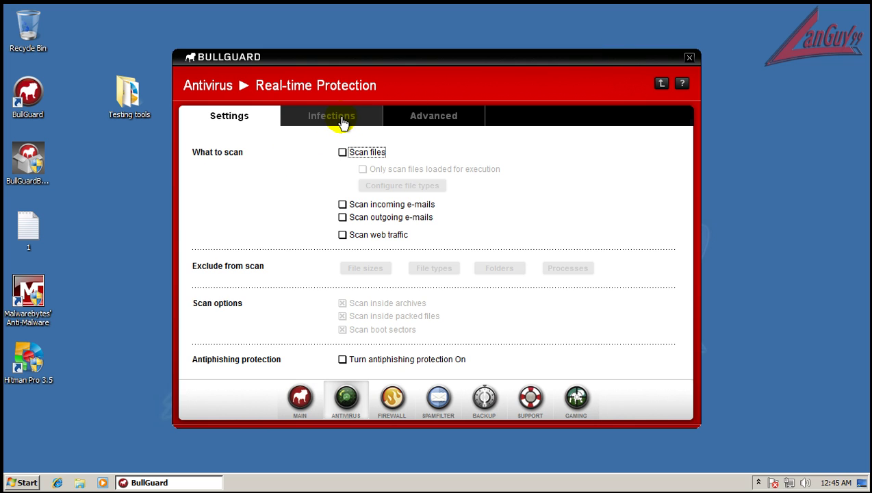
left_click(392, 411)
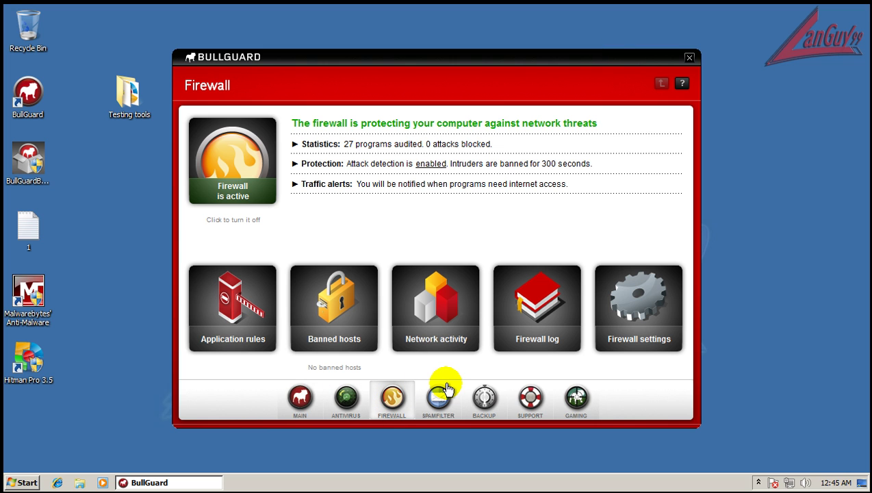
left_click(530, 401)
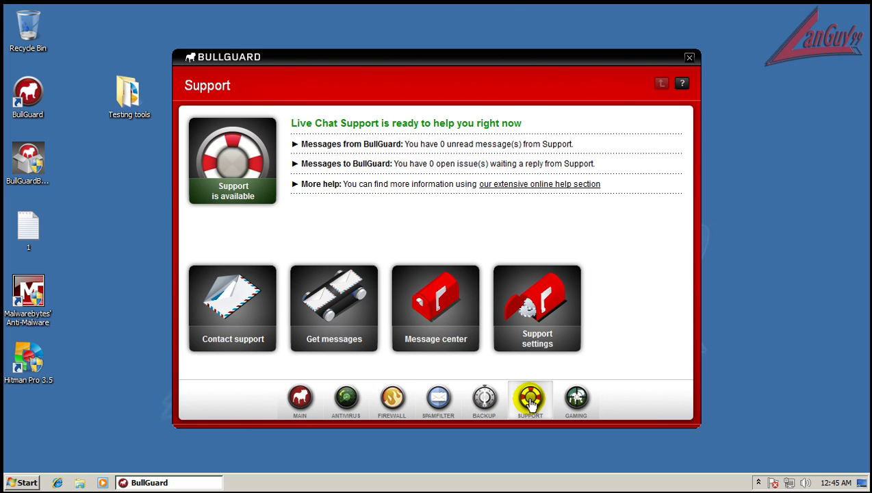
left_click_drag(533, 60, 556, 46)
left_click(573, 111)
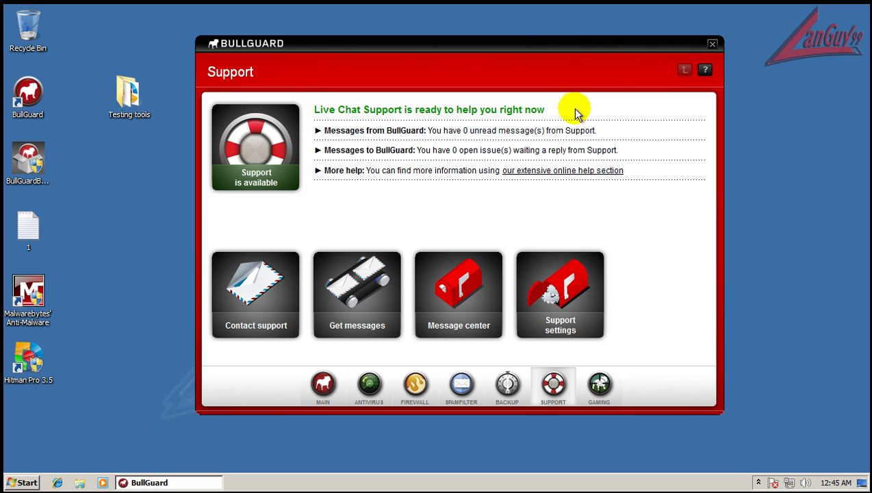
left_click(709, 45)
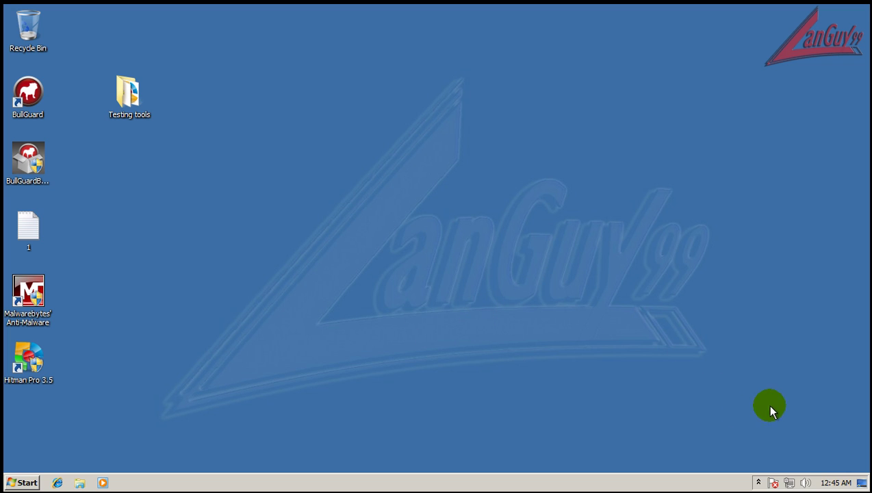
left_click(758, 483)
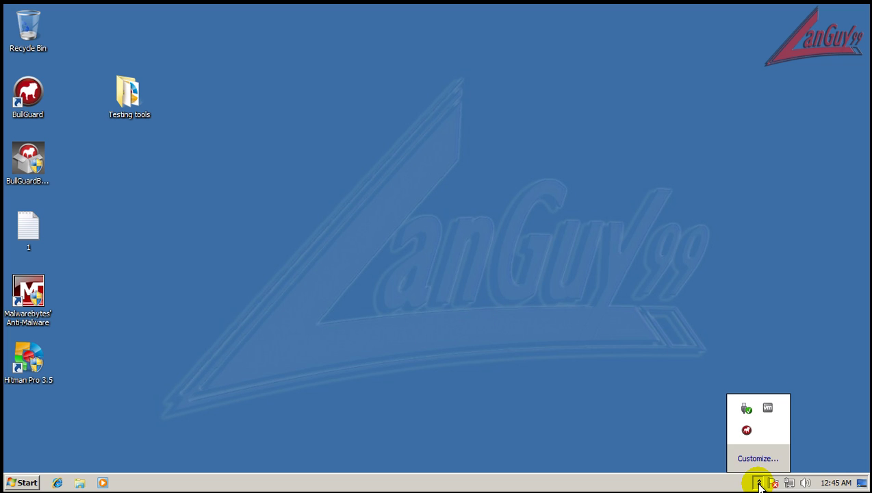
left_click(758, 483)
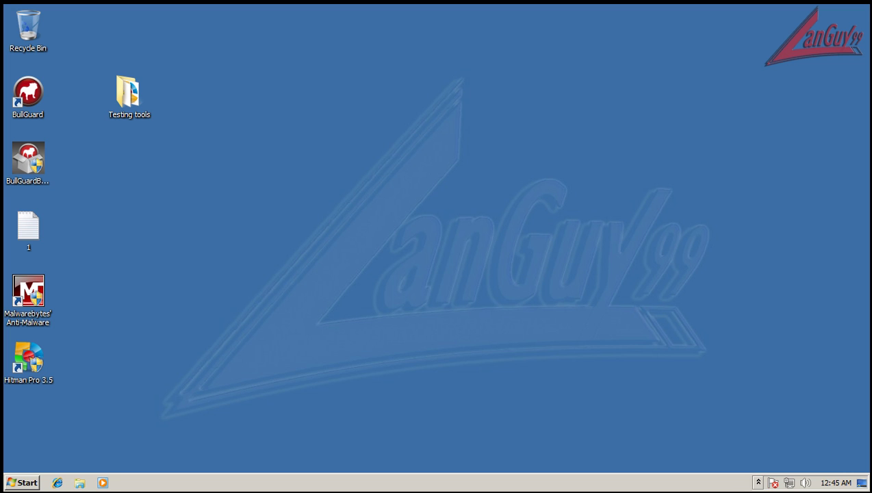